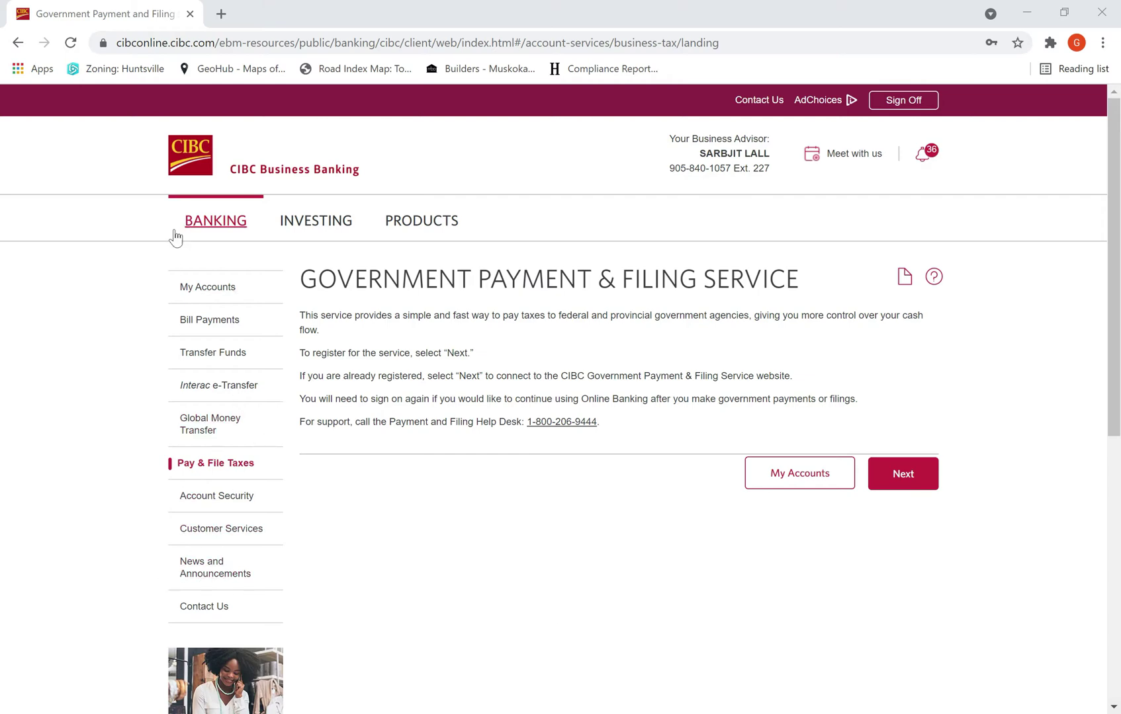
# Step: Return to the accounts overview and open the government tax payment service page
pyautogui.scroll(-3, 493, 458)
pyautogui.scroll(2, 397, 331)
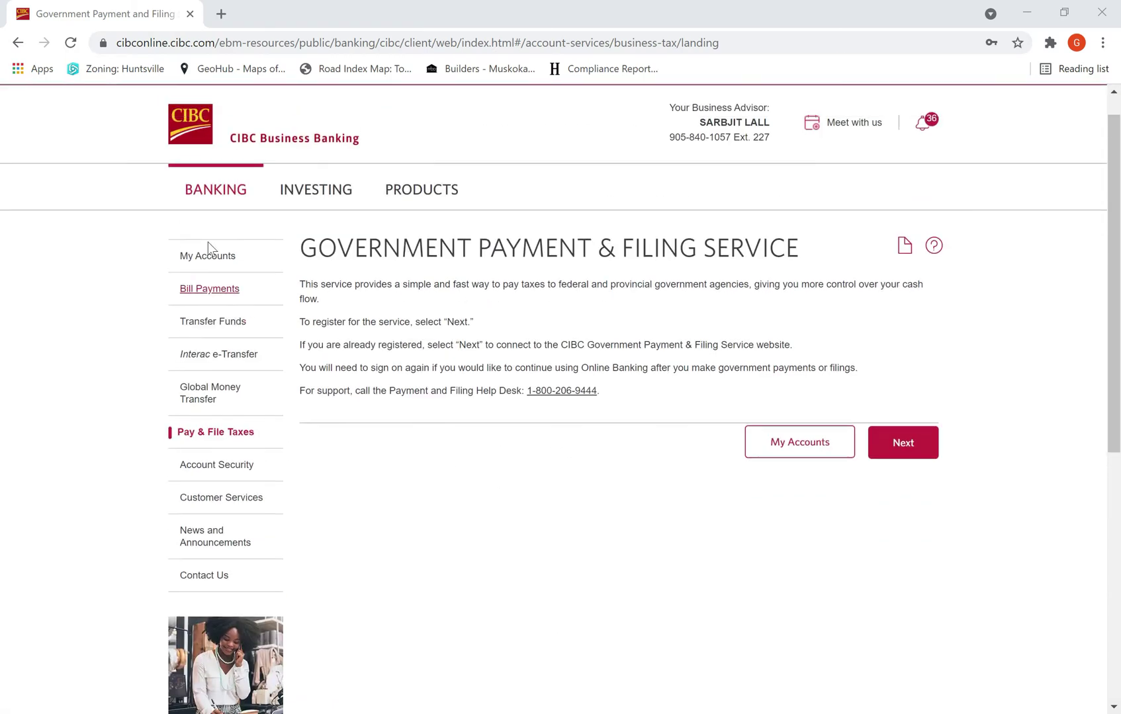
pyautogui.click(17, 42)
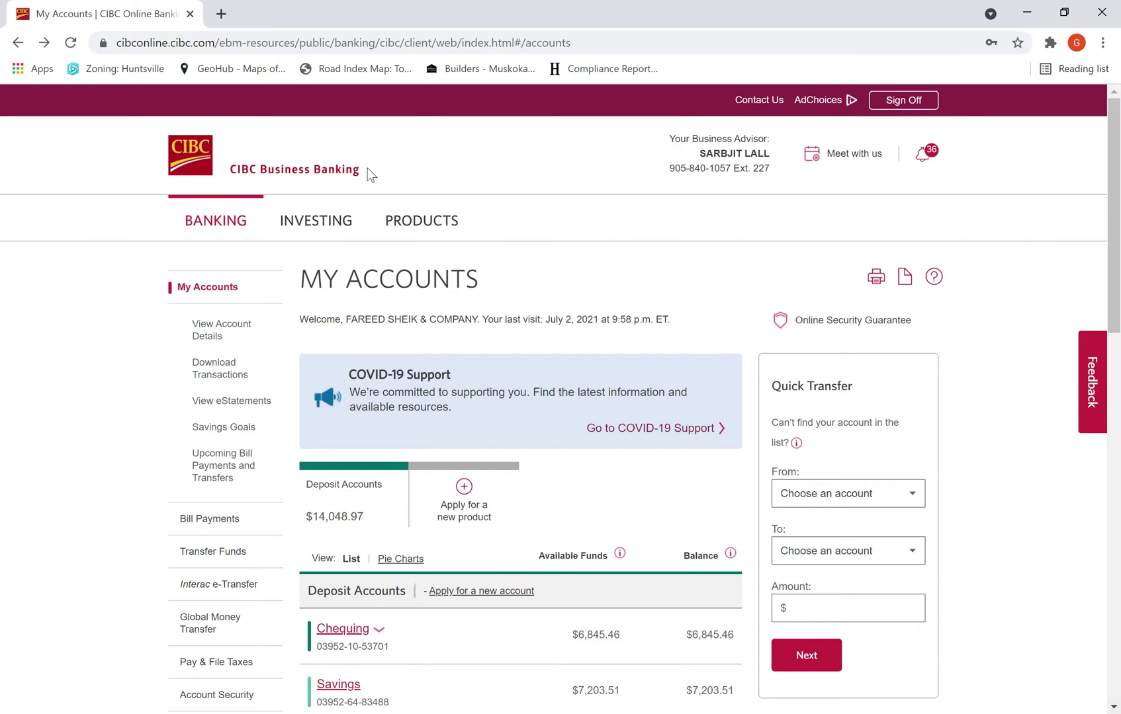
pyautogui.scroll(-3, 237, 382)
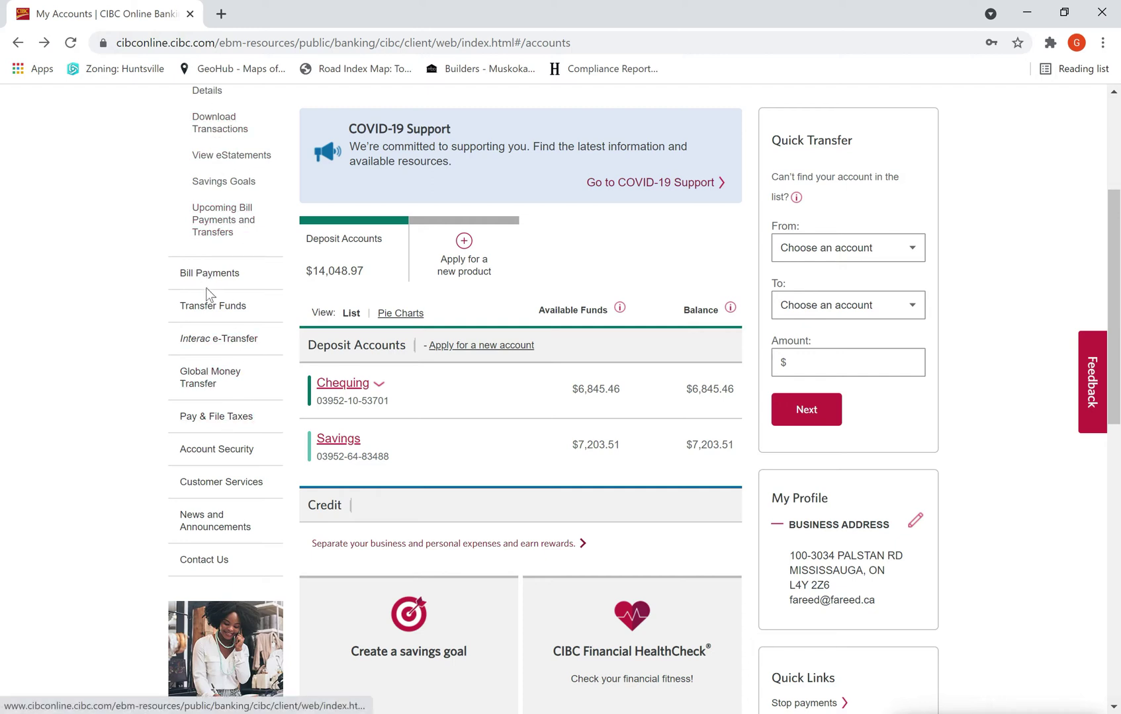
pyautogui.click(206, 417)
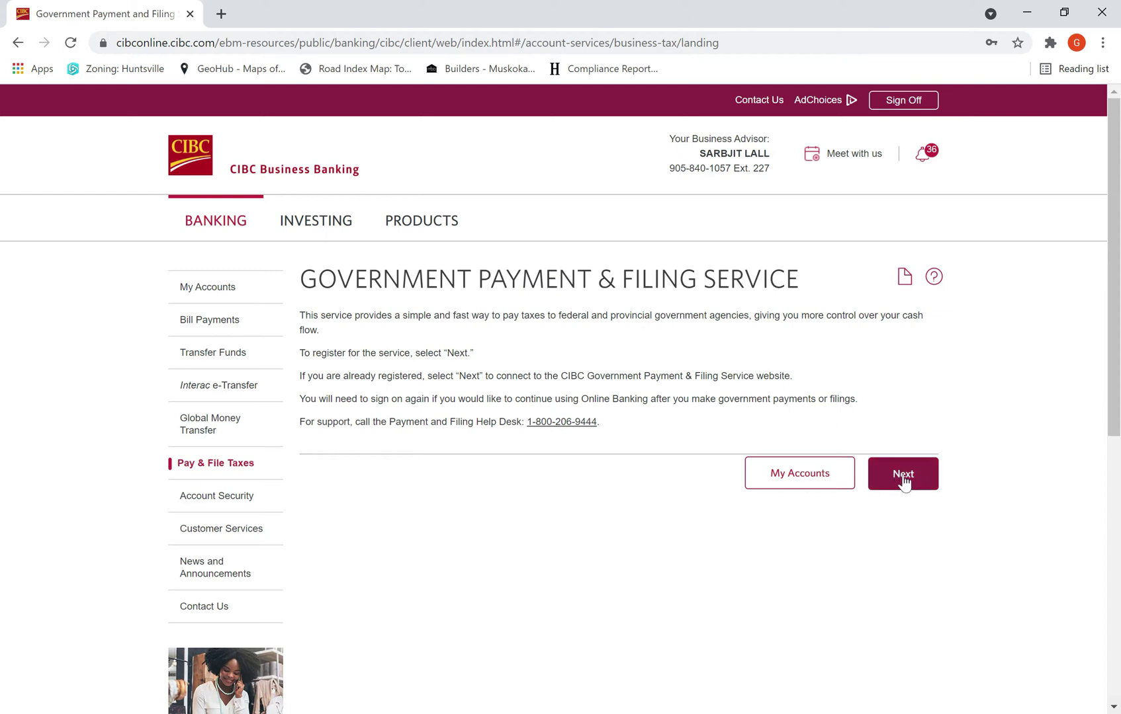
# Step: Continue to the Government Payment & Filing site and begin adding a new payment type
pyautogui.click(903, 482)
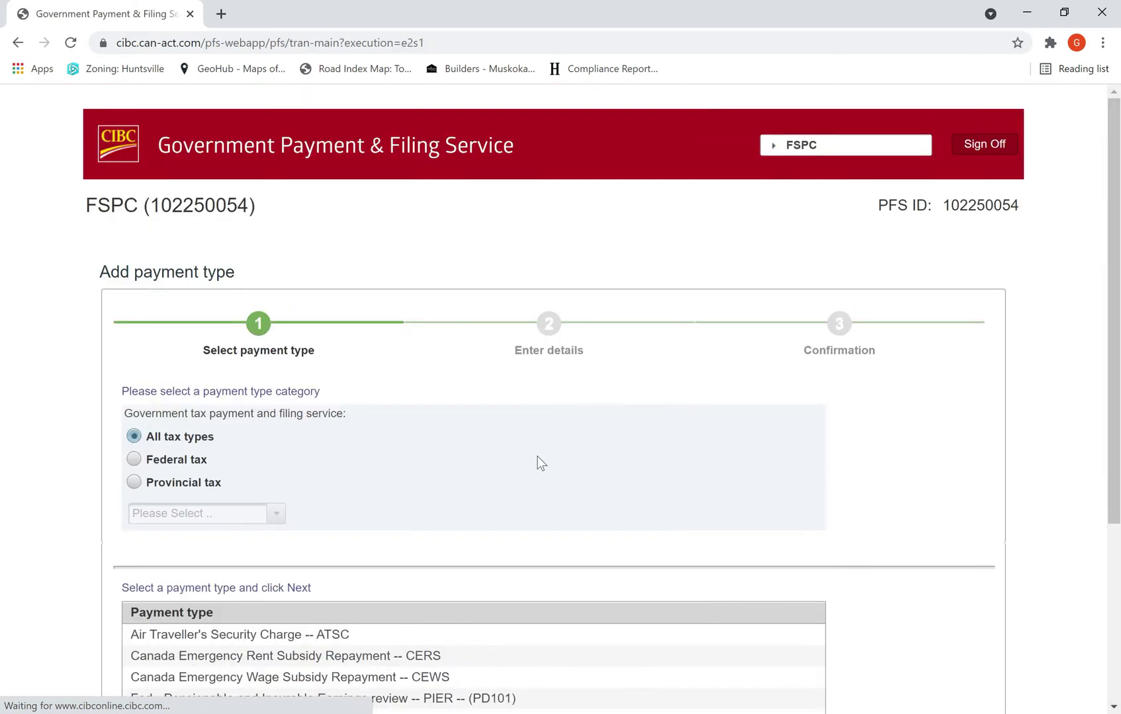
pyautogui.scroll(-2, 290, 426)
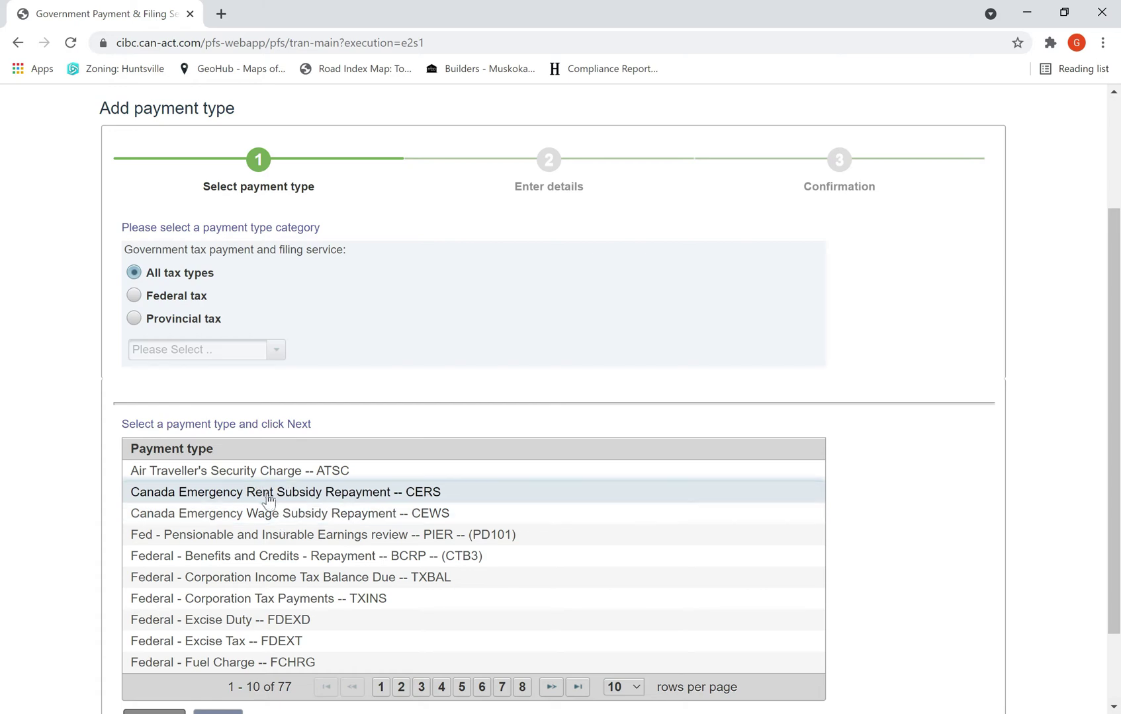
pyautogui.scroll(-2, 221, 485)
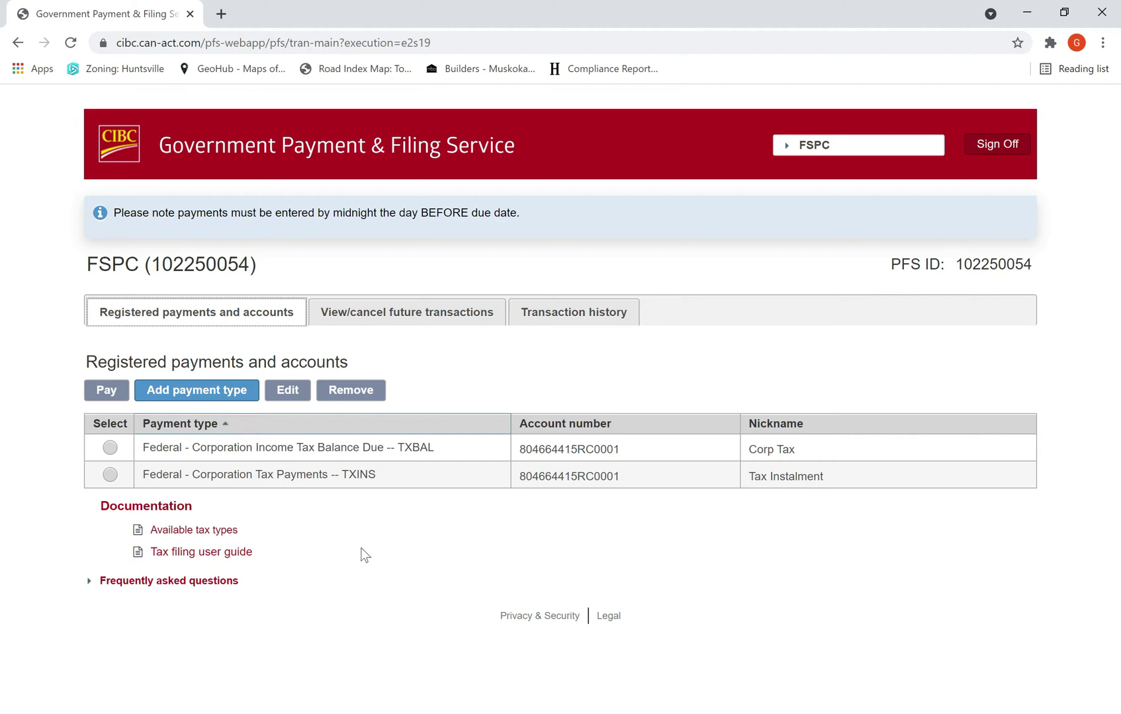
pyautogui.click(195, 395)
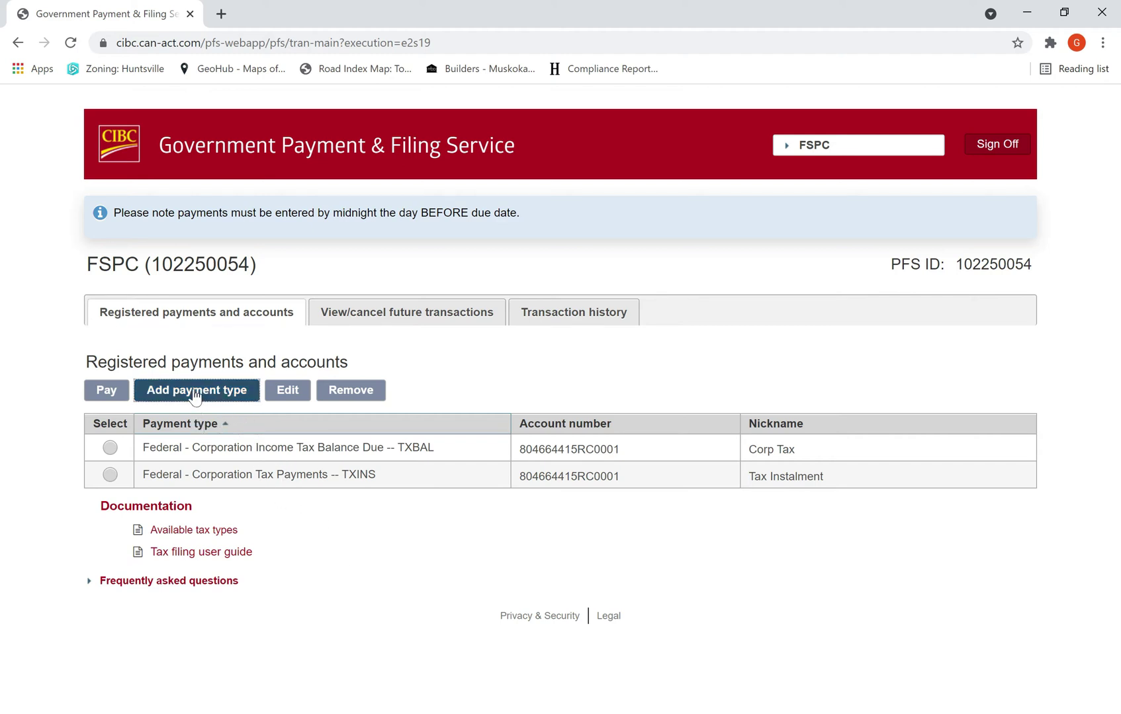
# Step: Pick Federal - GST/HST Payment only (GST-P) from page 2 of the payment types and proceed
pyautogui.scroll(-4, 421, 511)
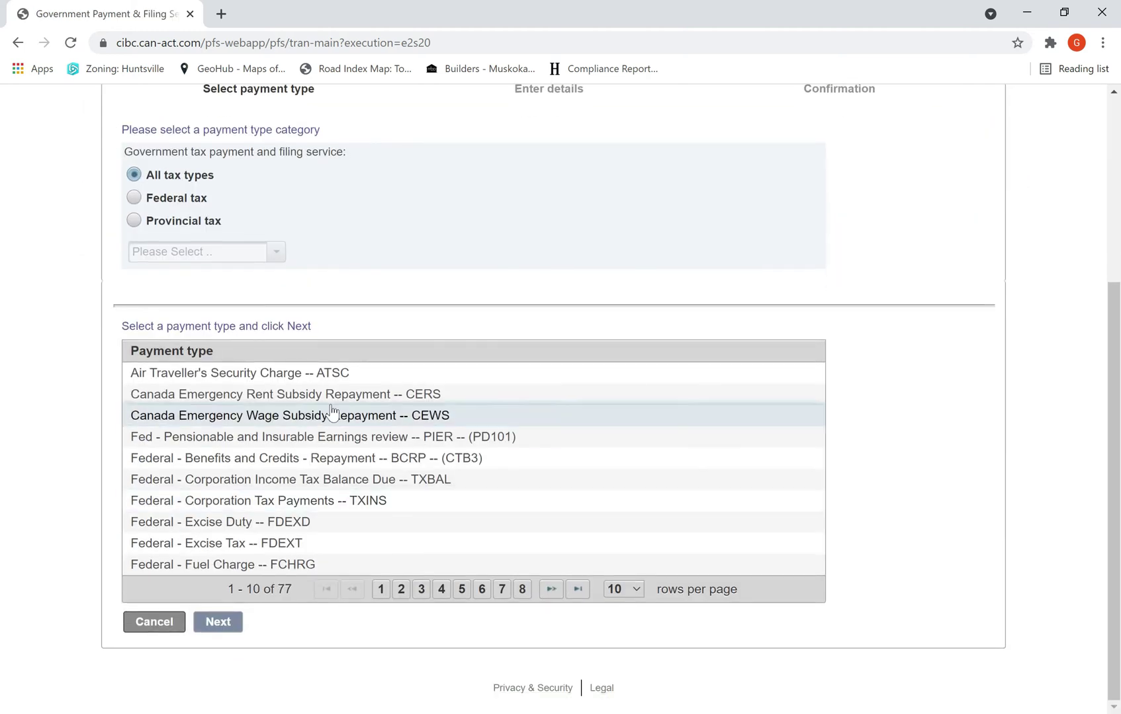
pyautogui.click(401, 590)
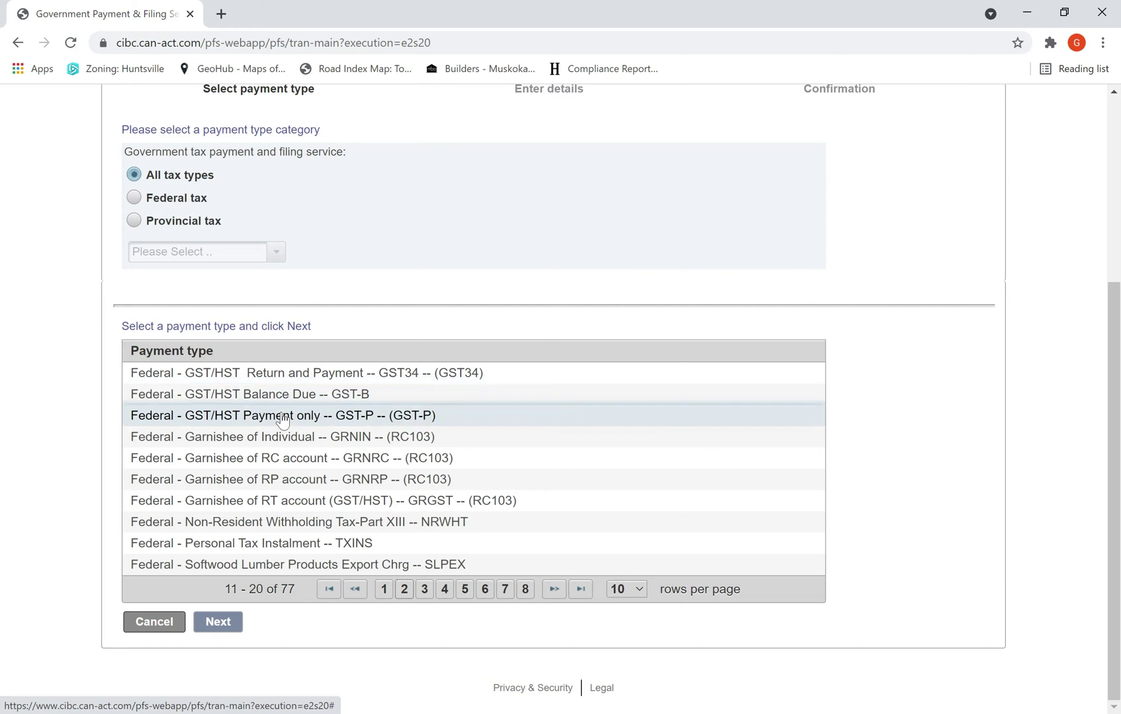
pyautogui.click(279, 417)
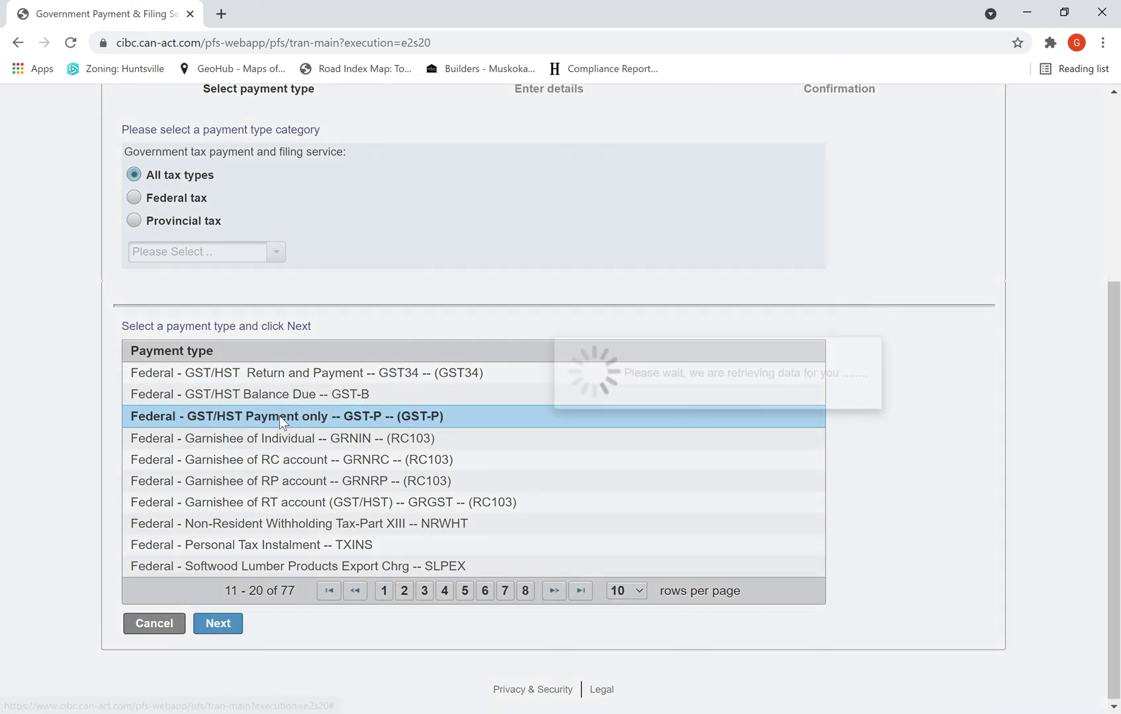
pyautogui.click(221, 622)
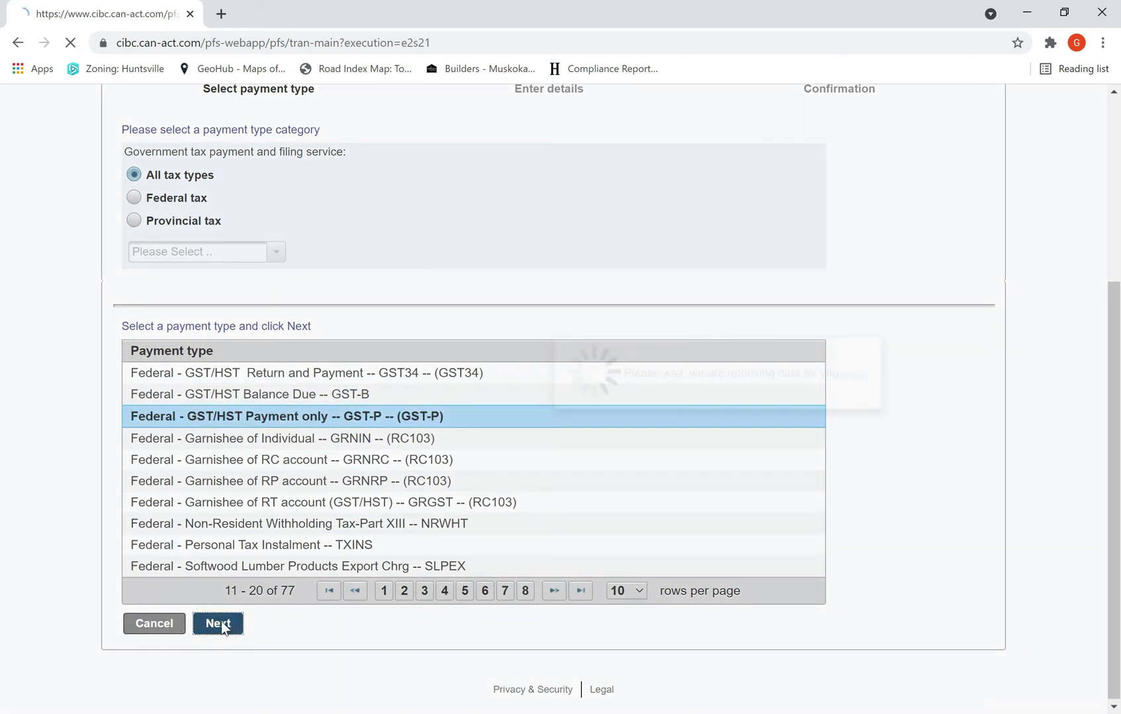
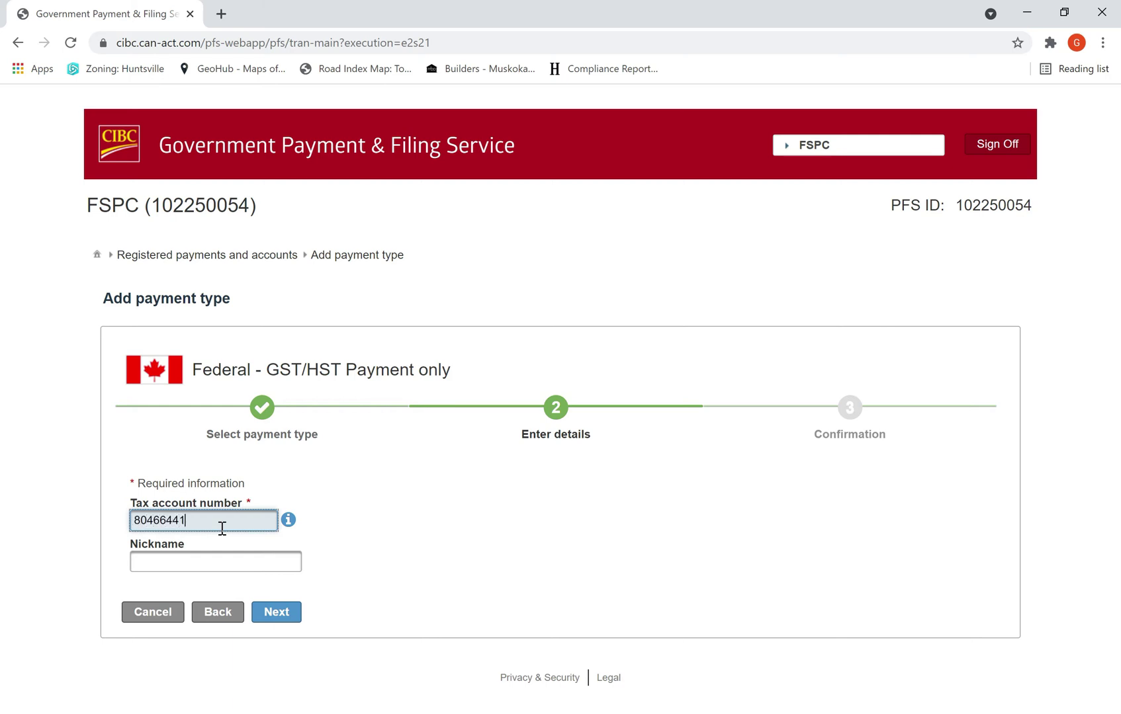
# Step: Enter the GST/HST tax account number, nickname it HST, and submit the new account
pyautogui.click(186, 564)
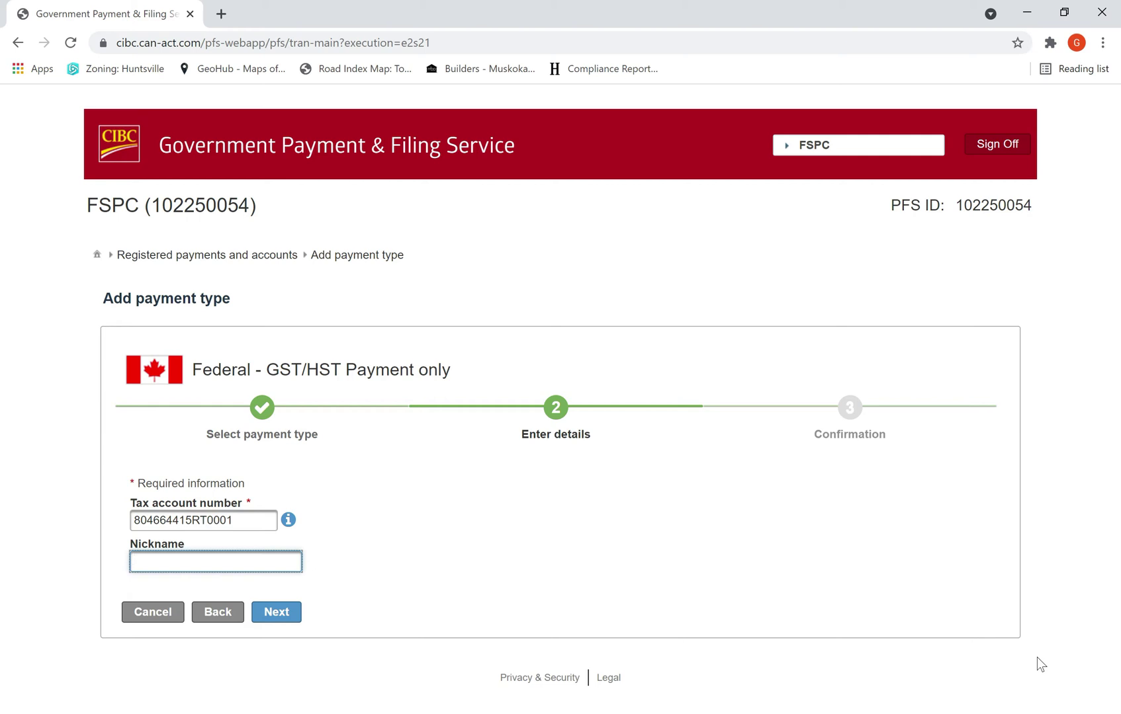
pyautogui.write('HST')
pyautogui.click(288, 612)
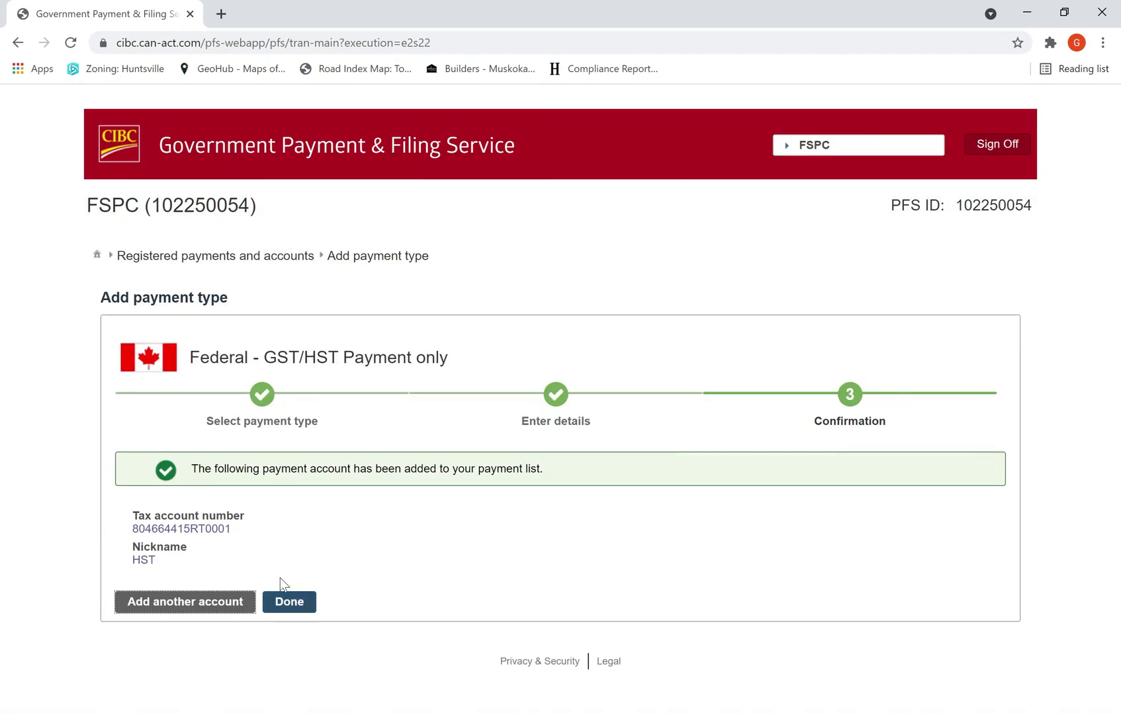
# Step: Start a payment to the HST account, paid from the Chequing account
pyautogui.click(290, 603)
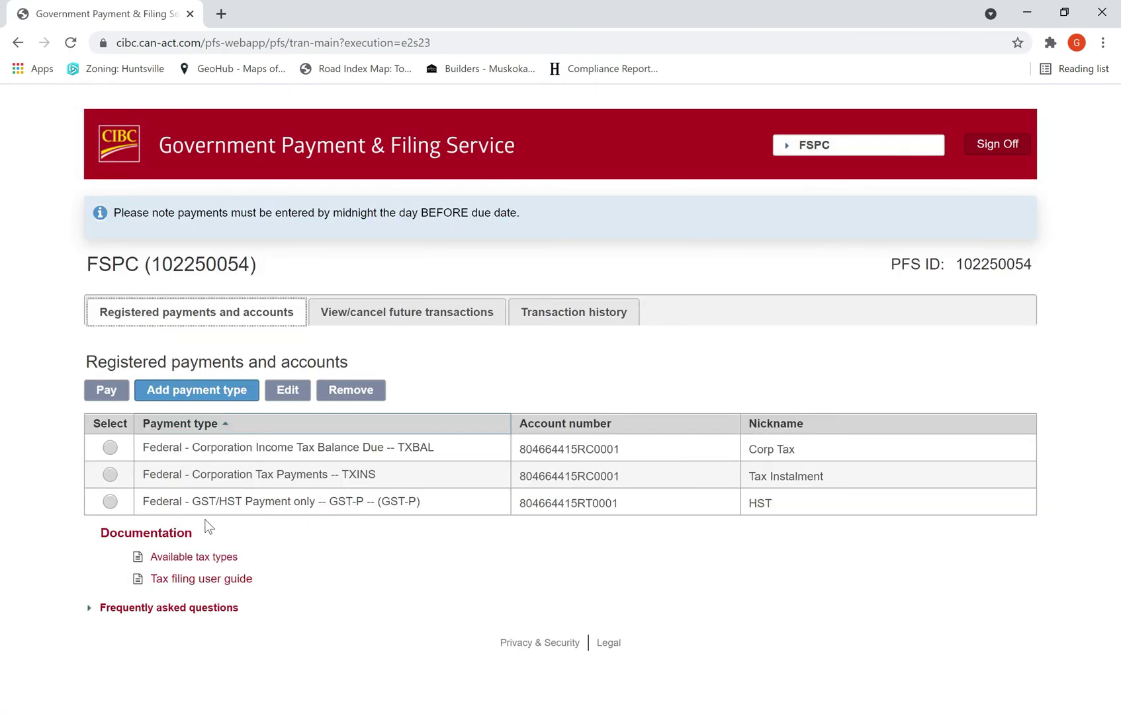
pyautogui.click(142, 514)
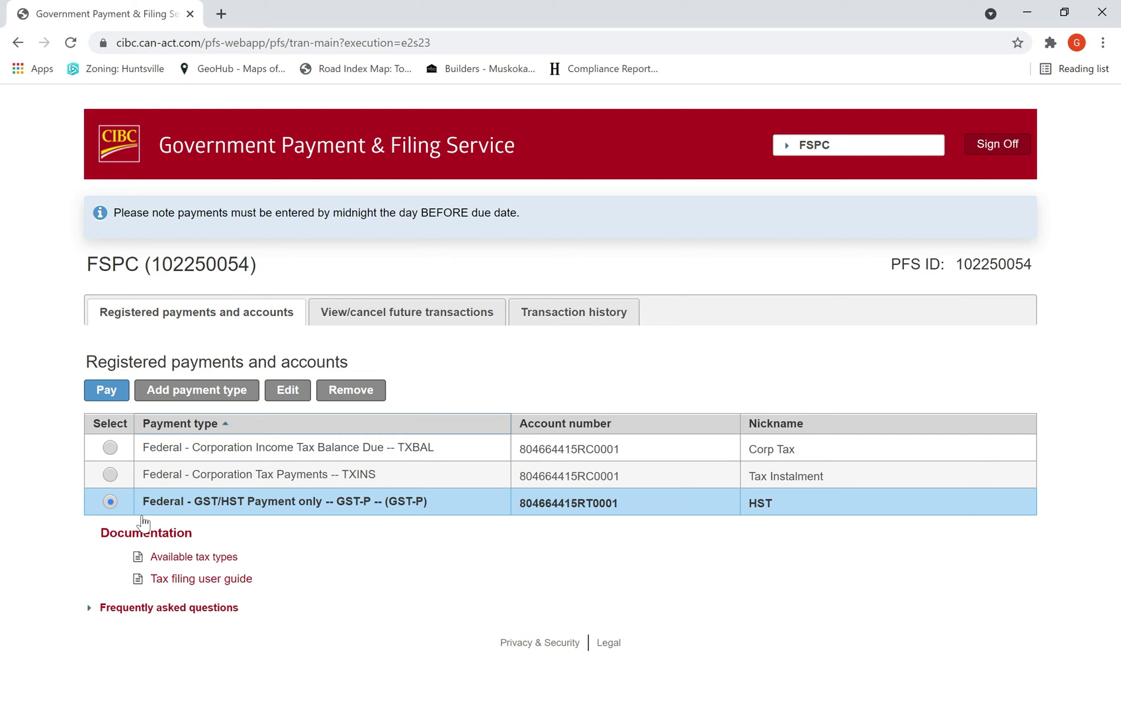
pyautogui.click(110, 395)
pyautogui.click(328, 358)
pyautogui.click(257, 413)
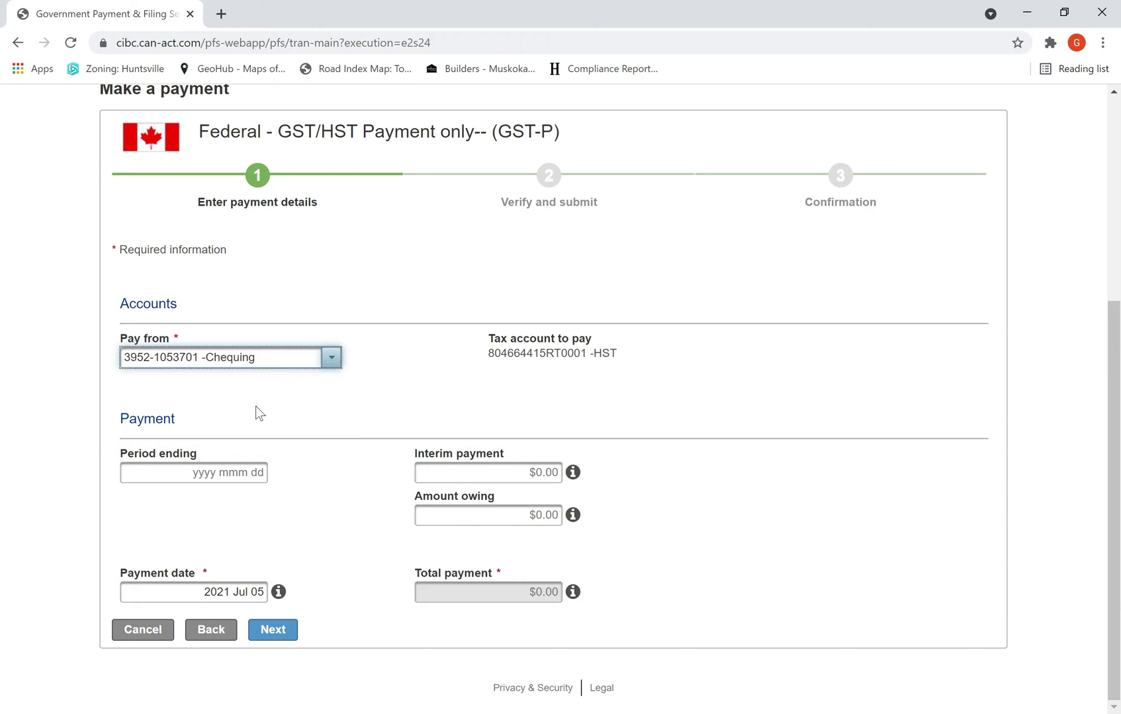
pyautogui.click(206, 472)
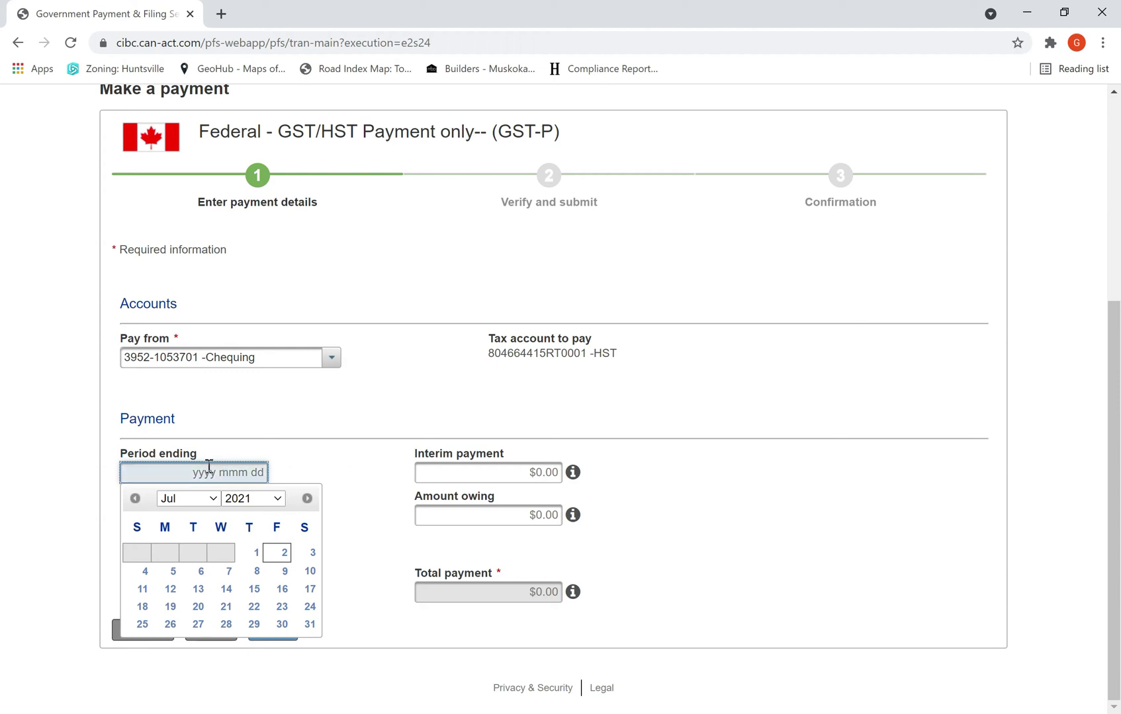
# Step: Set the period ending date to 2020 Dec 31
pyautogui.click(216, 502)
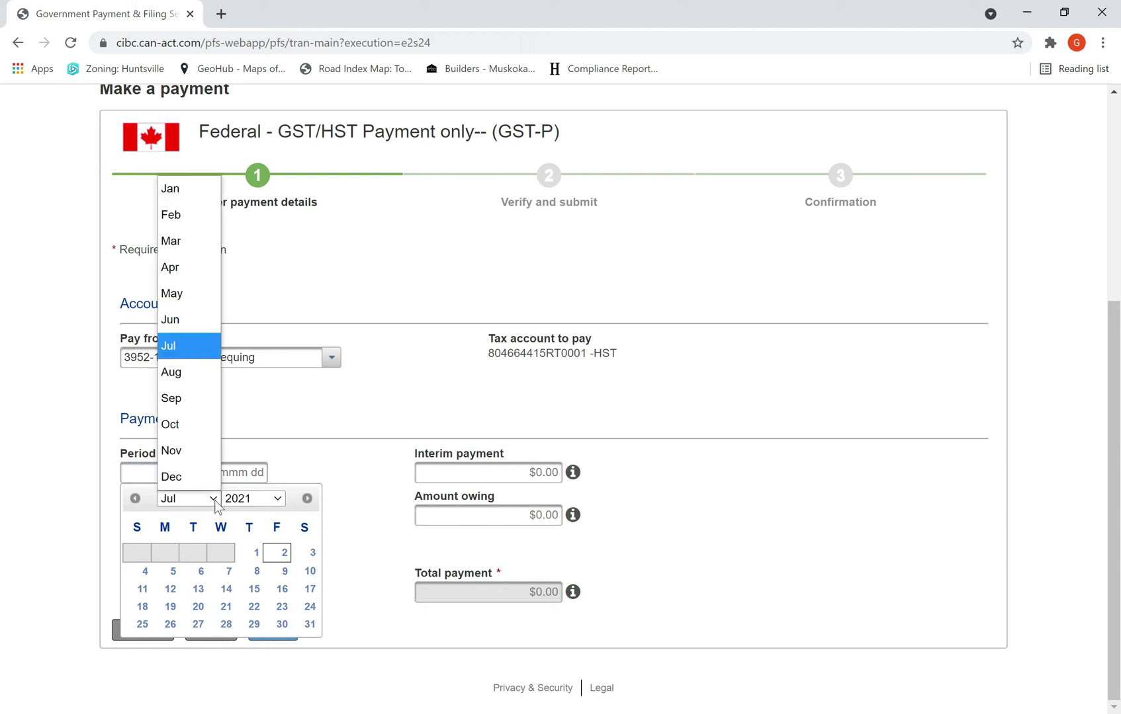
pyautogui.click(170, 477)
pyautogui.click(273, 500)
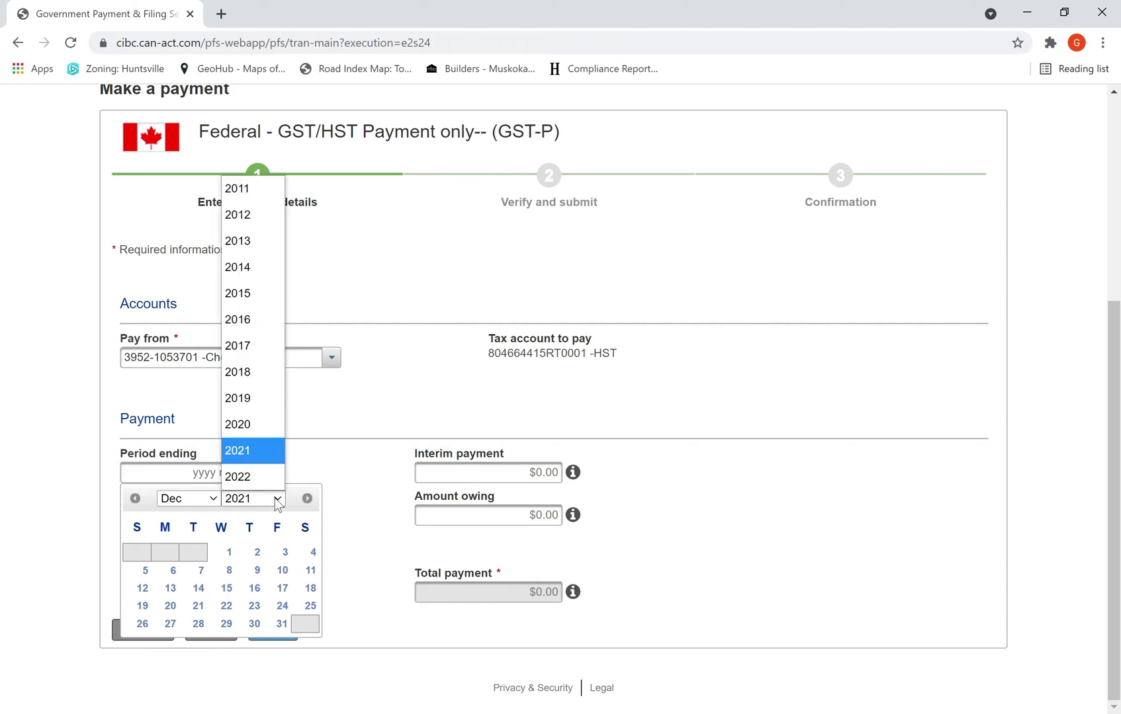
pyautogui.click(248, 426)
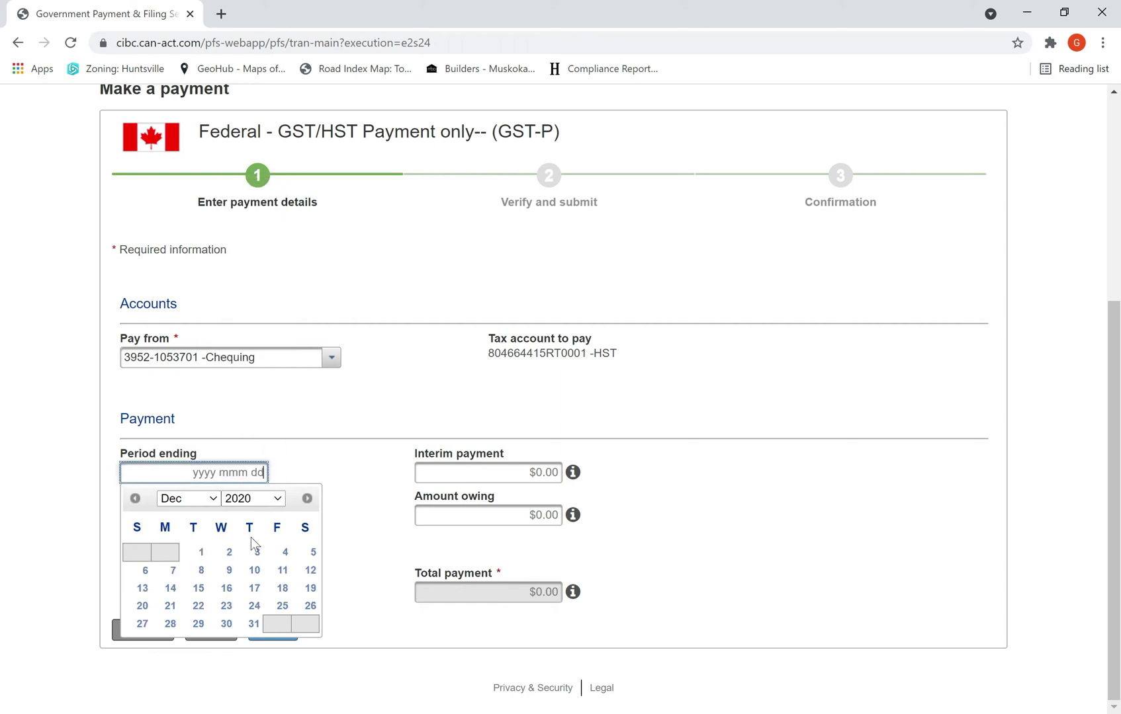
pyautogui.click(252, 626)
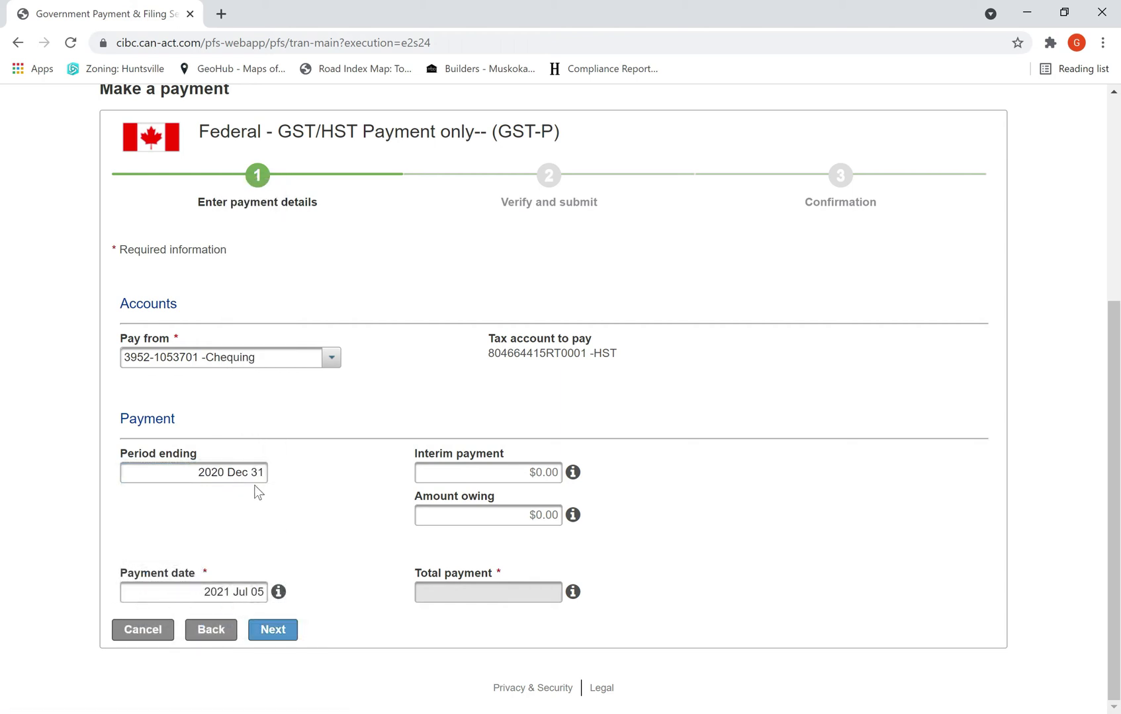
# Step: Enter $8,000 amount owing and payment date 2021 Jul 15, then continue to verification
pyautogui.click(452, 515)
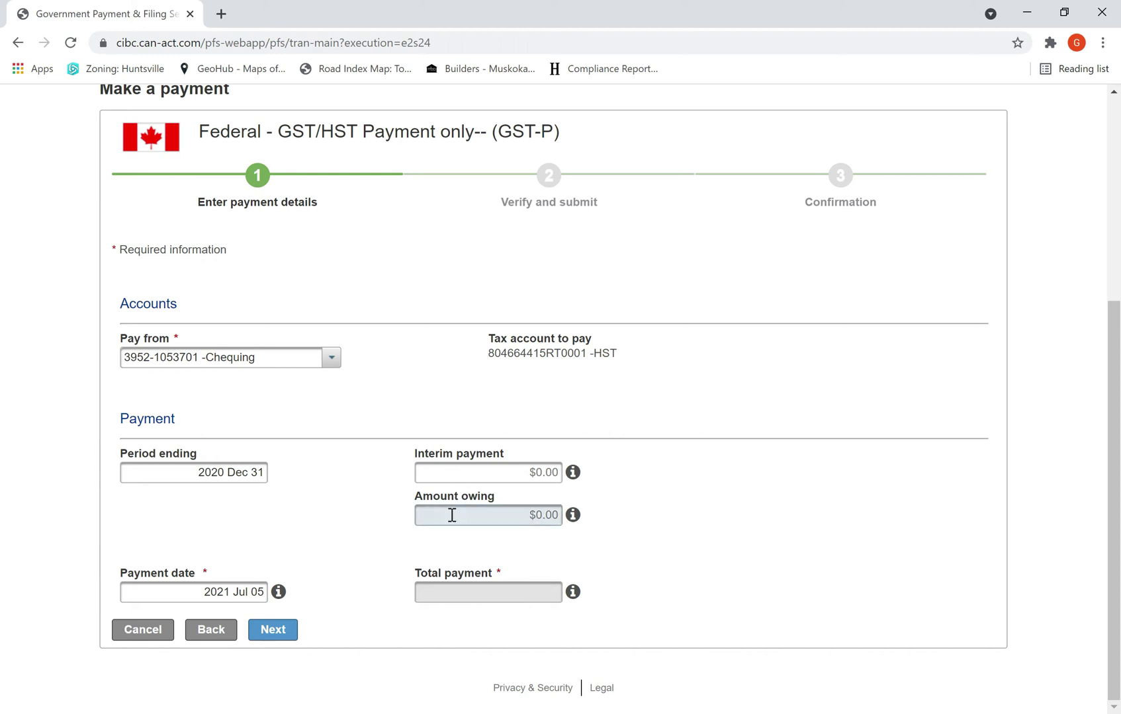
pyautogui.click(452, 515)
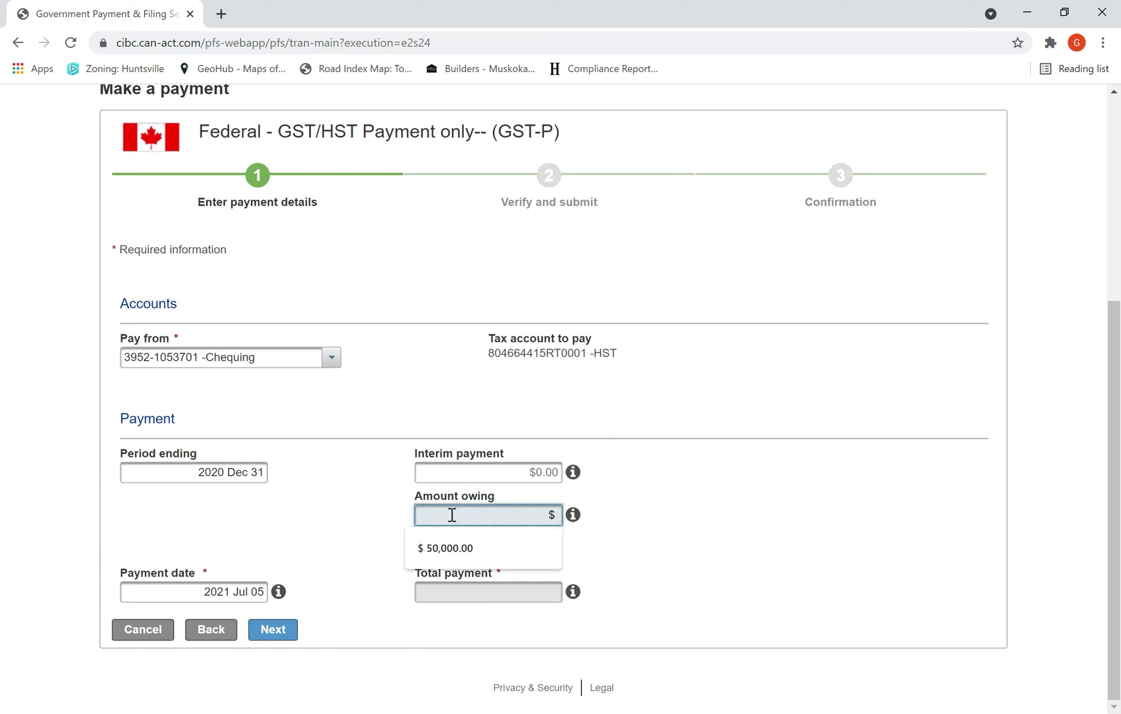
pyautogui.write('8,000')
pyautogui.click(620, 532)
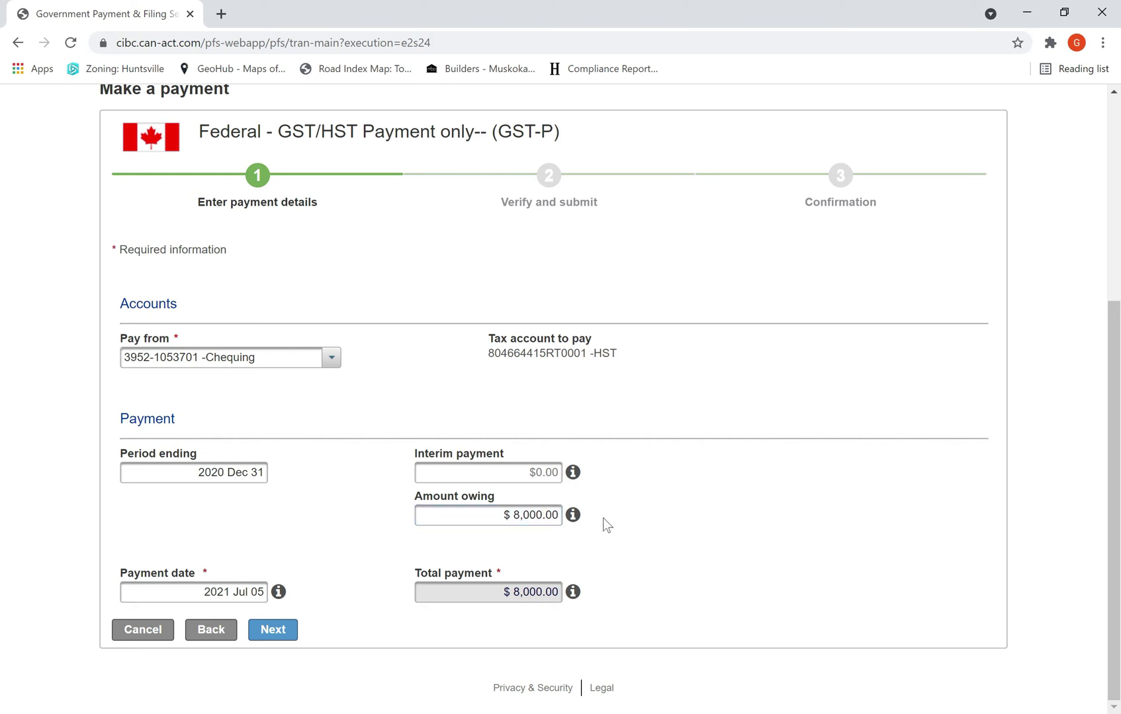
pyautogui.click(258, 592)
pyautogui.click(255, 532)
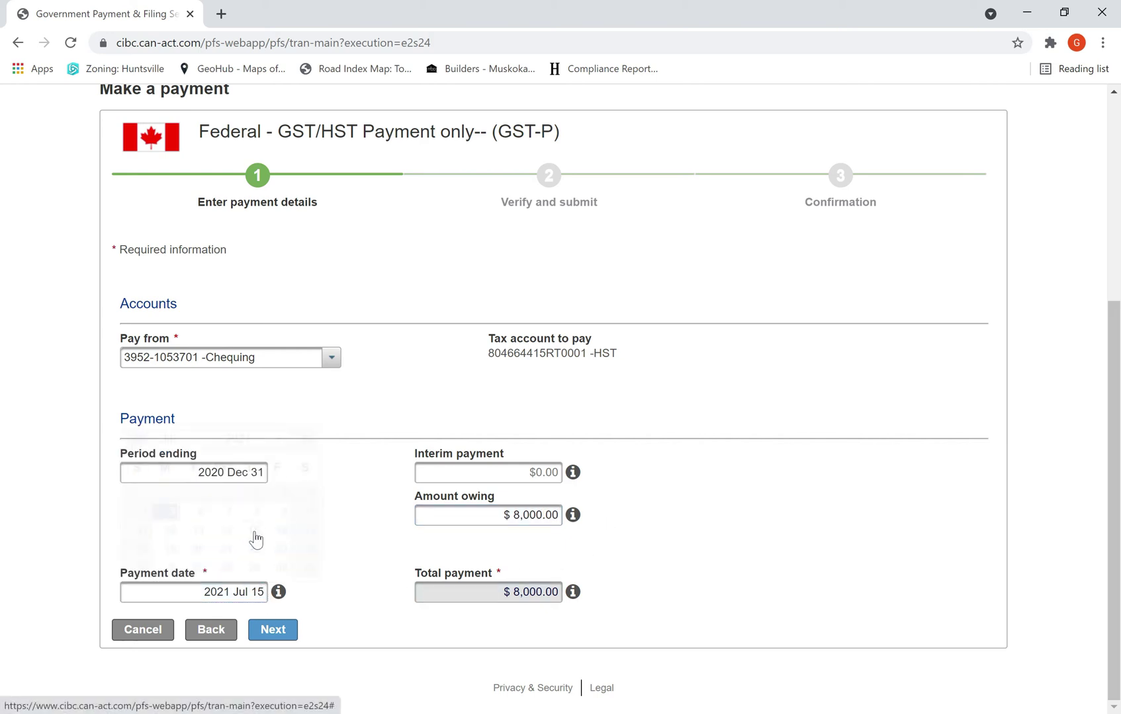
pyautogui.click(276, 633)
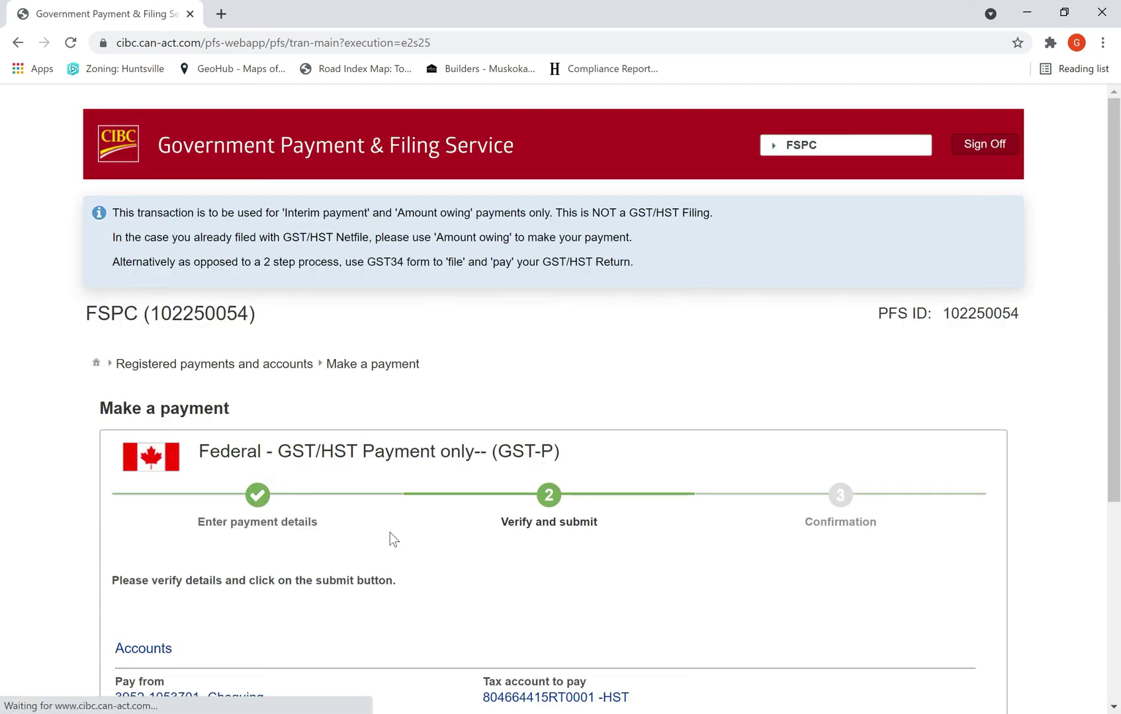
# Step: Submit the first $8,000 GST/HST payment and start another payment
pyautogui.scroll(-3, 380, 543)
pyautogui.click(280, 629)
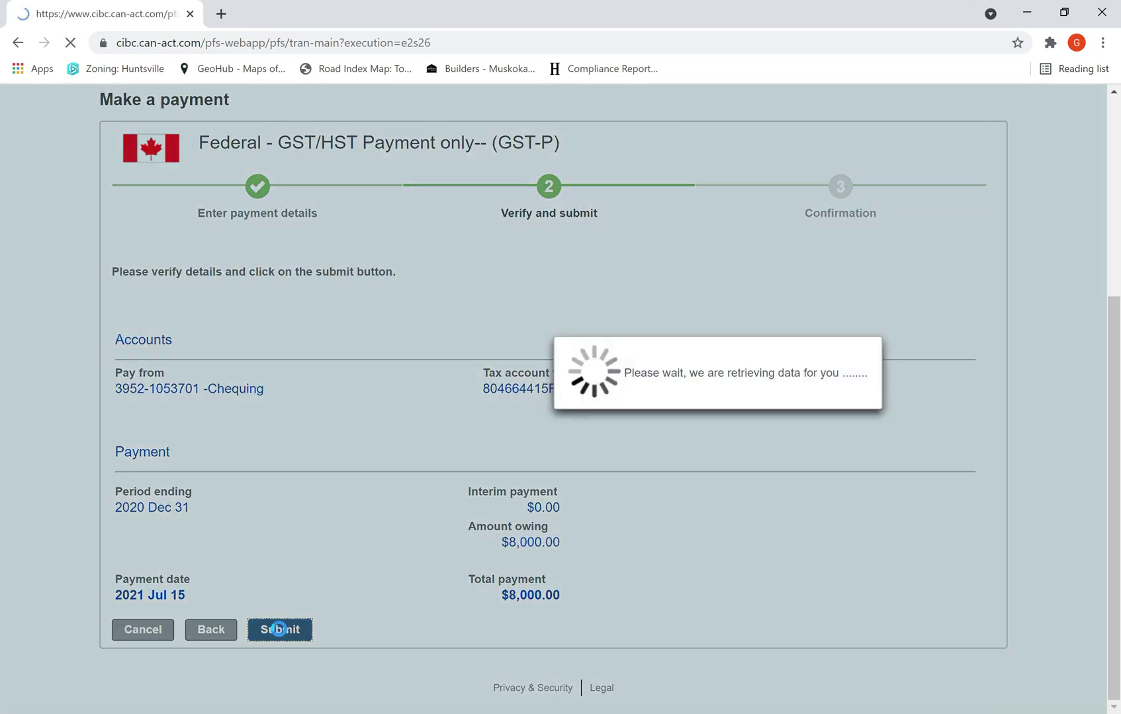
pyautogui.scroll(-5, 285, 592)
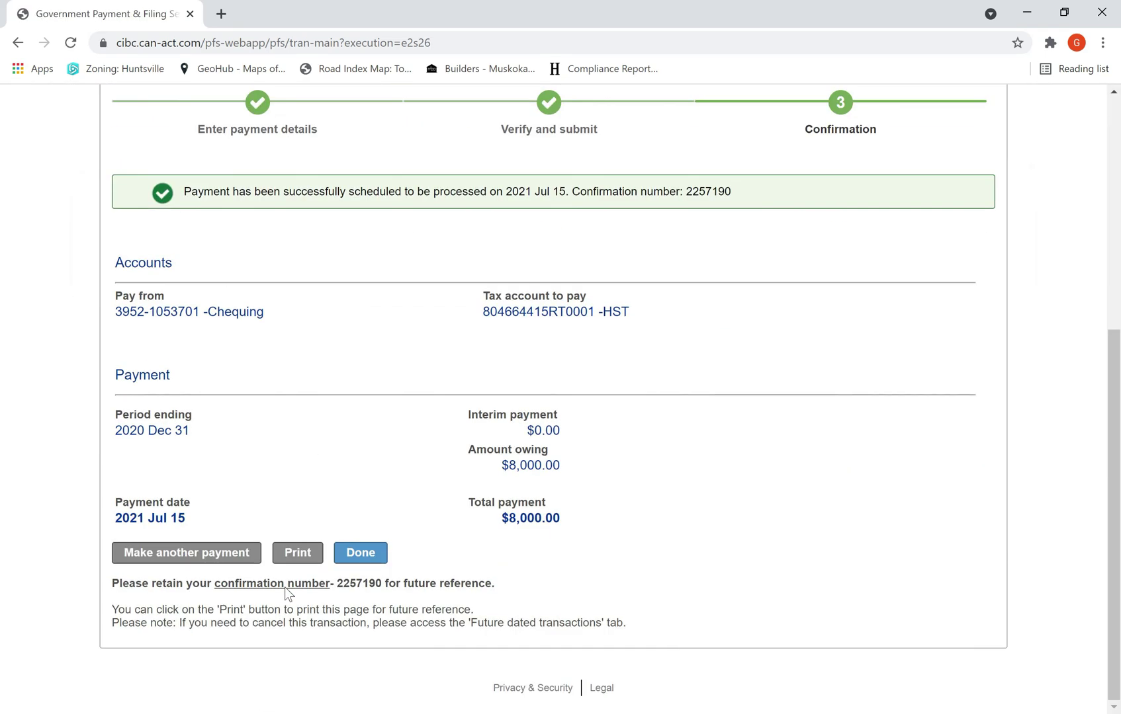
pyautogui.click(218, 554)
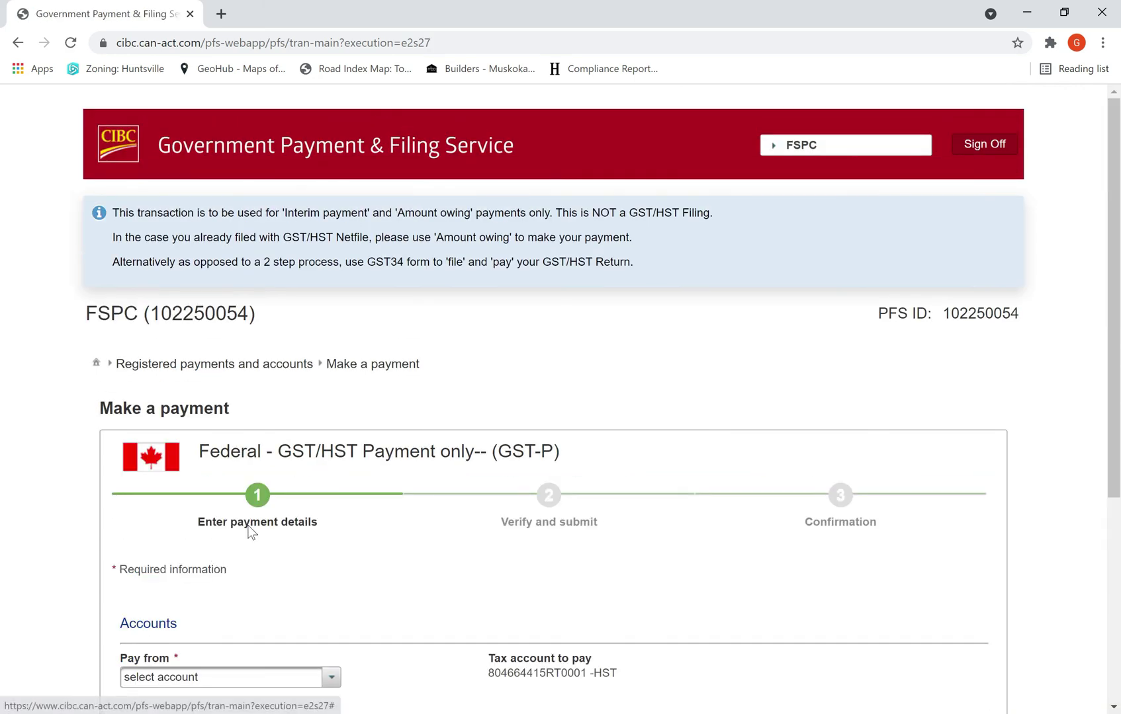
pyautogui.scroll(-2, 311, 538)
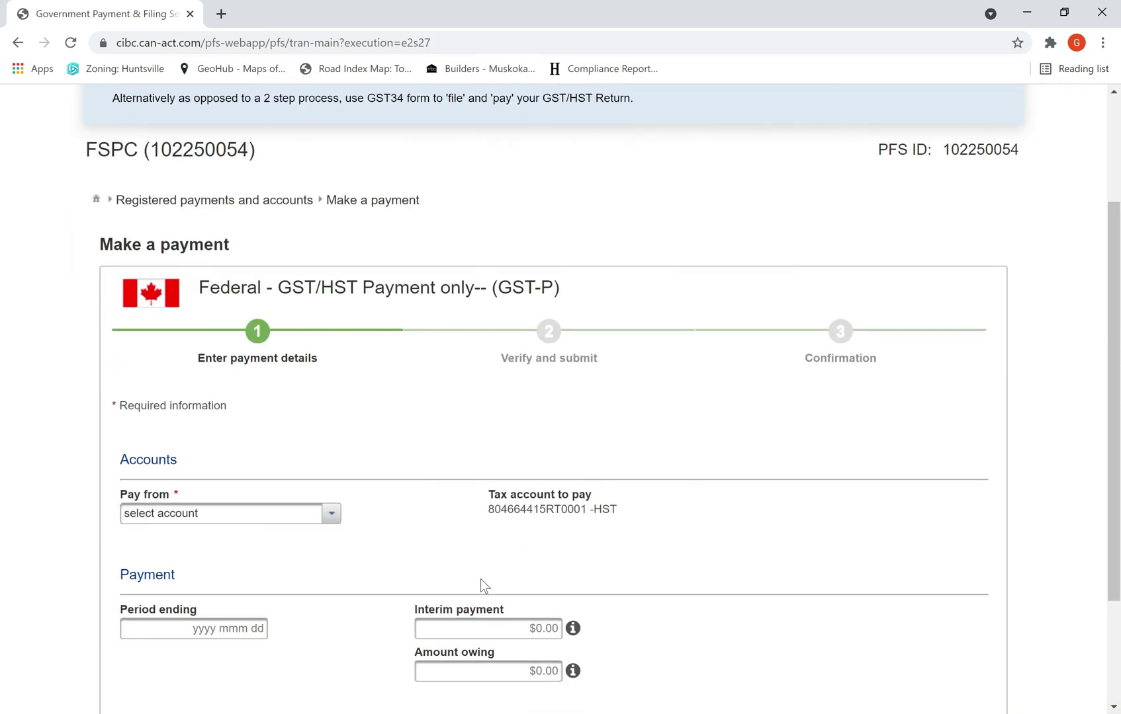
pyautogui.scroll(-1, 529, 546)
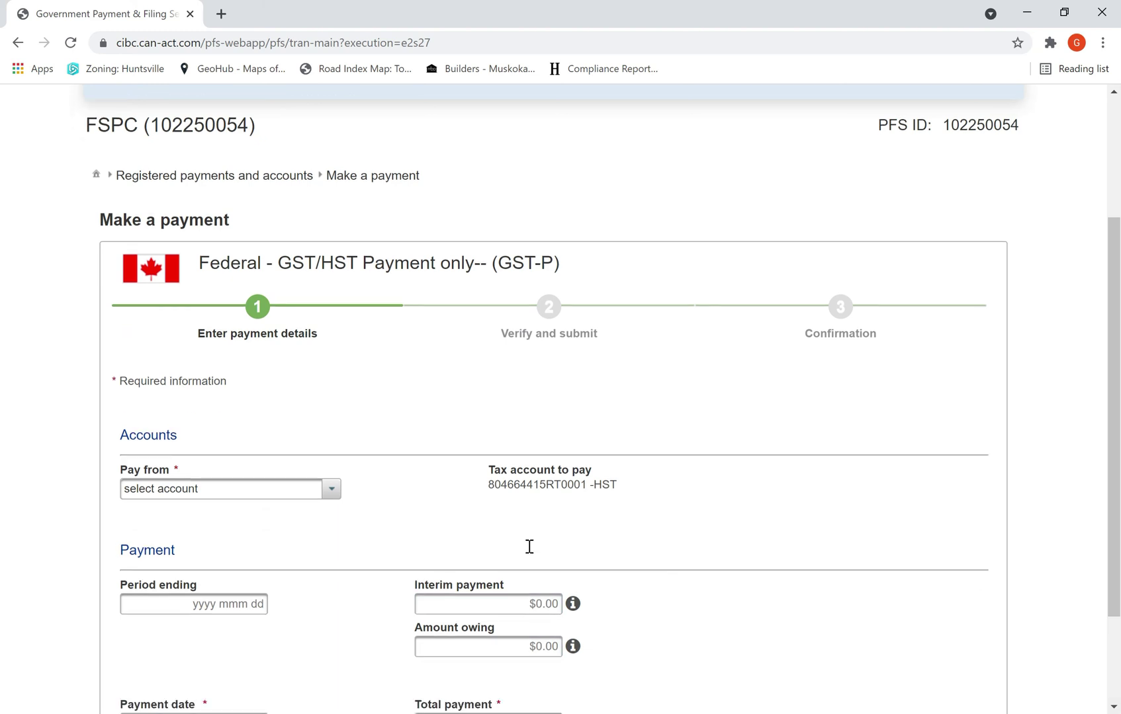
pyautogui.scroll(-2, 530, 546)
# Step: Start a new payment to the GST/HST account, paid from Chequing
pyautogui.click(205, 631)
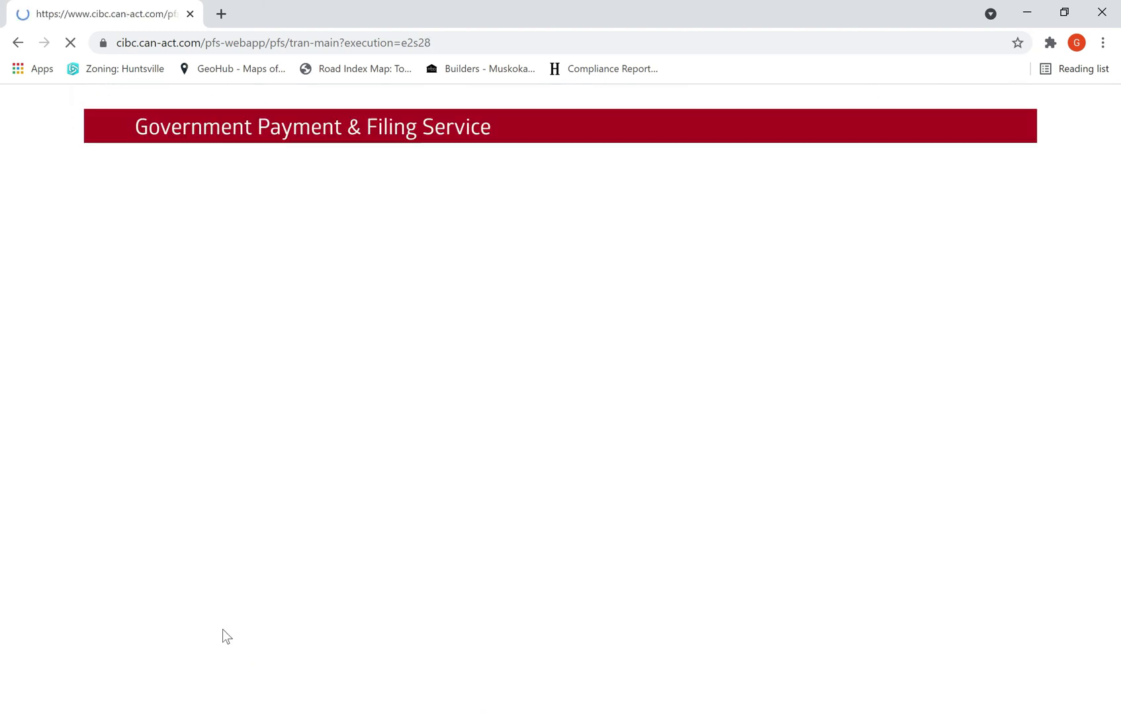
pyautogui.click(109, 467)
pyautogui.click(106, 390)
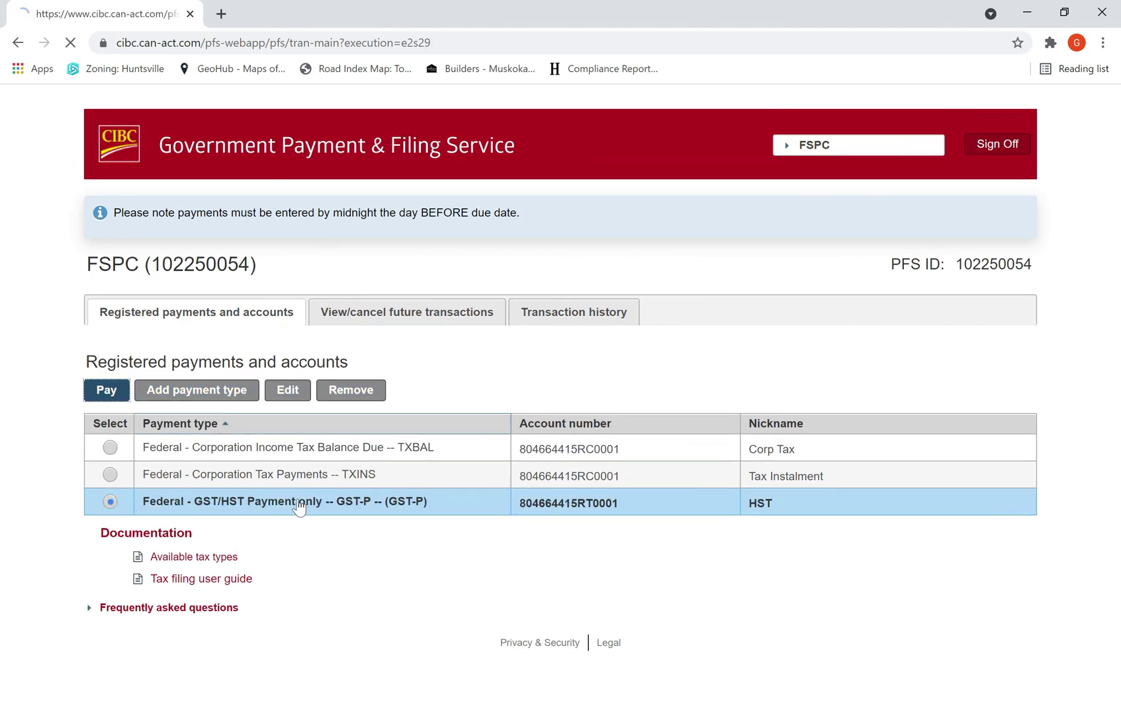
pyautogui.scroll(-5, 307, 523)
pyautogui.click(329, 358)
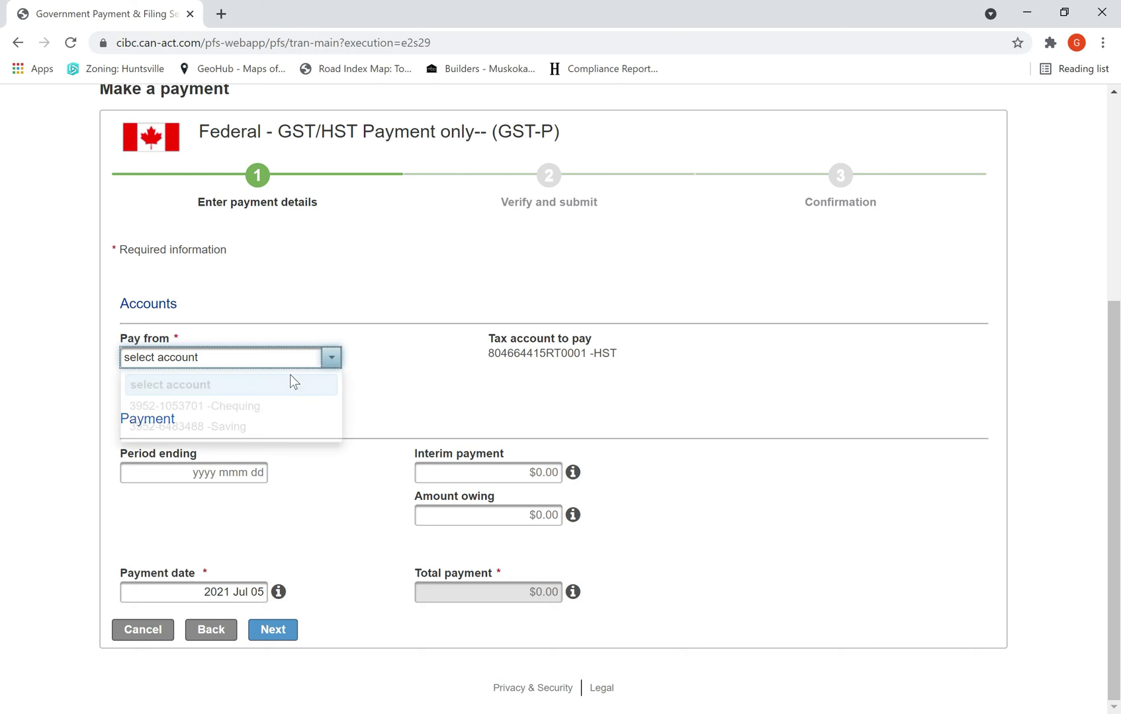
pyautogui.click(239, 405)
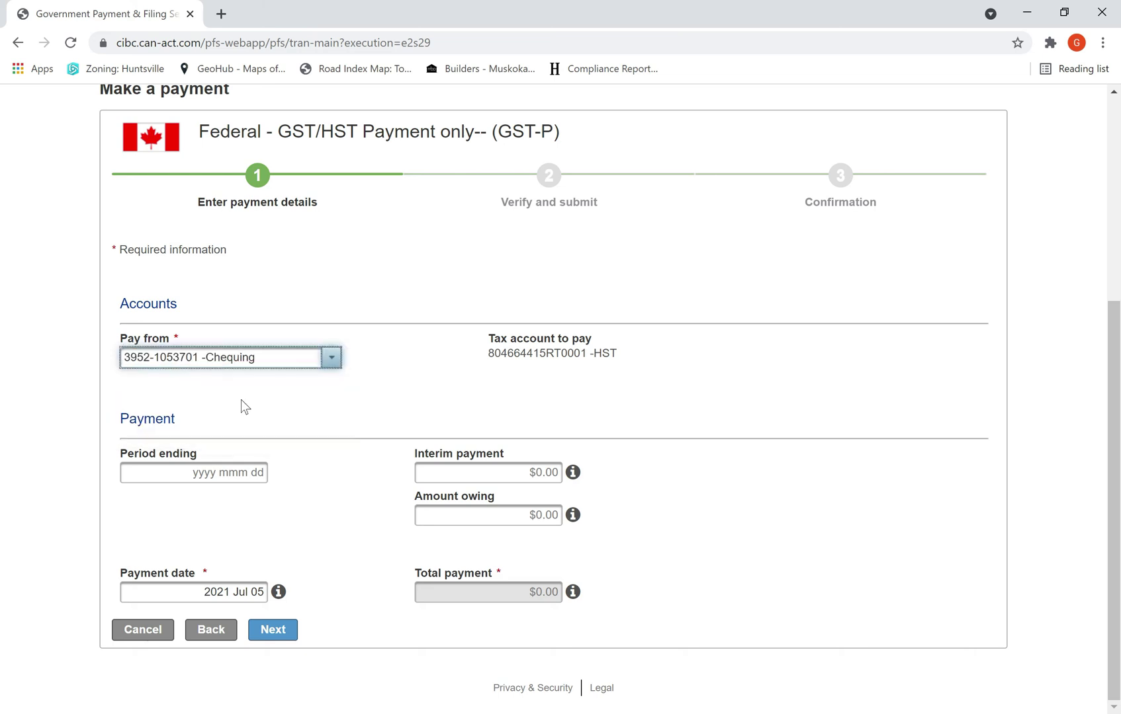
# Step: Set period ending 2021 Dec 31, an $8000 interim payment, and payment date 2021 Jul 15
pyautogui.click(210, 471)
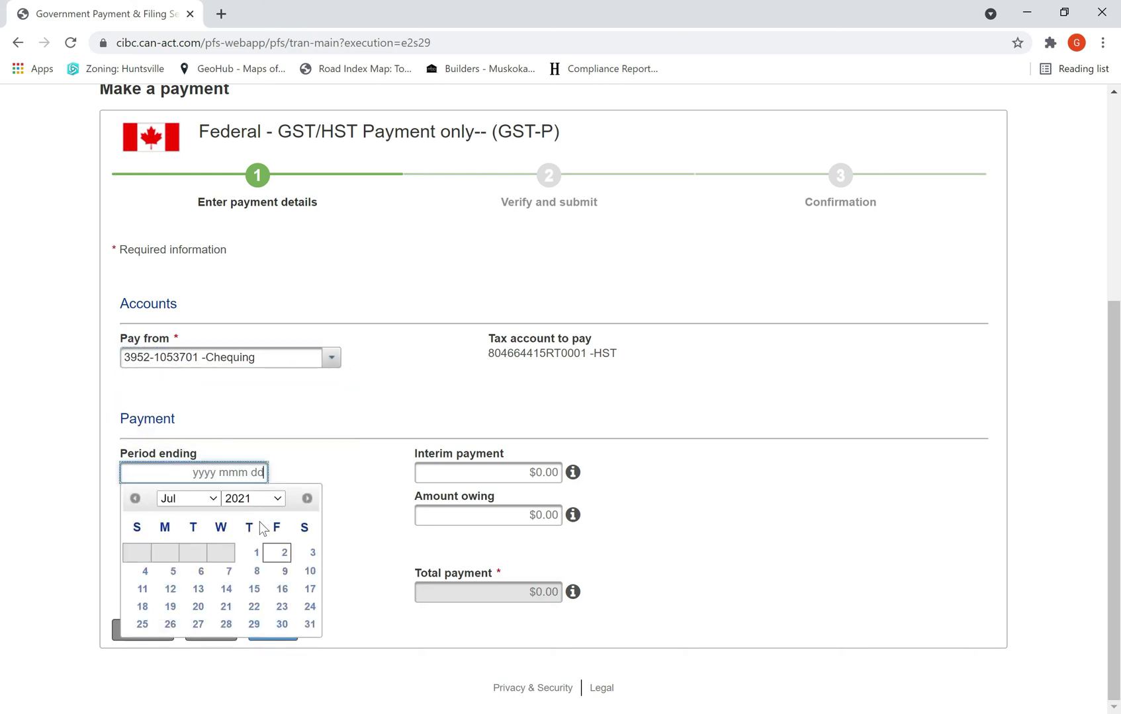
pyautogui.click(207, 500)
pyautogui.click(180, 475)
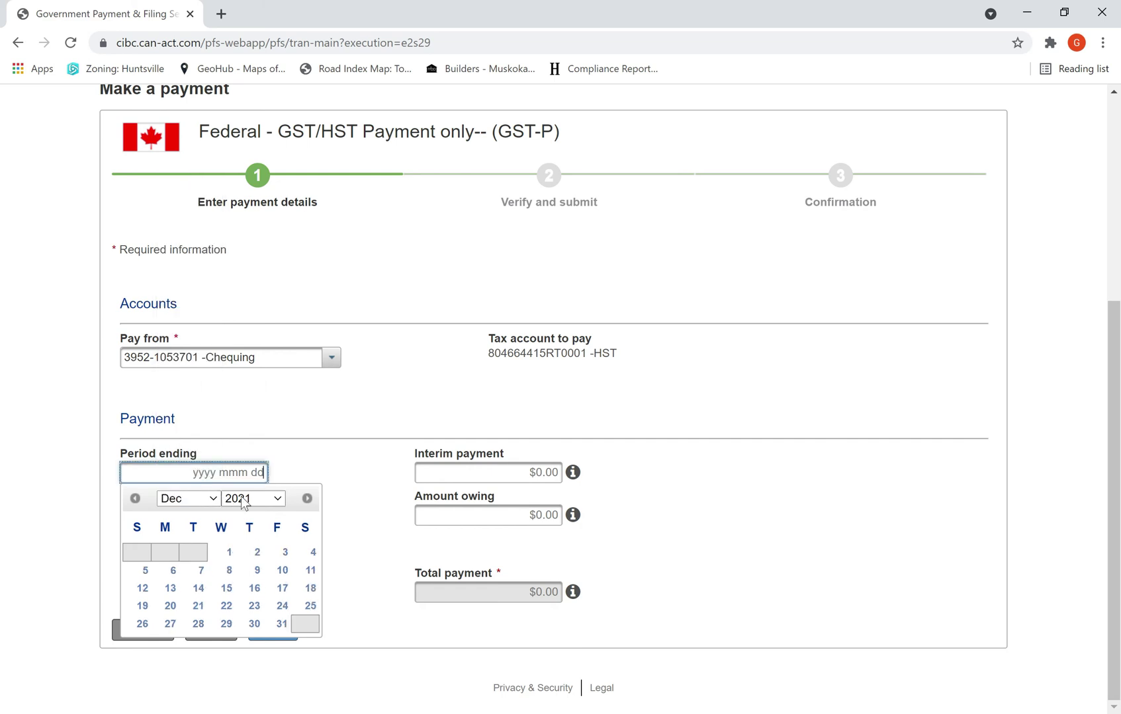
pyautogui.click(281, 624)
pyautogui.click(474, 465)
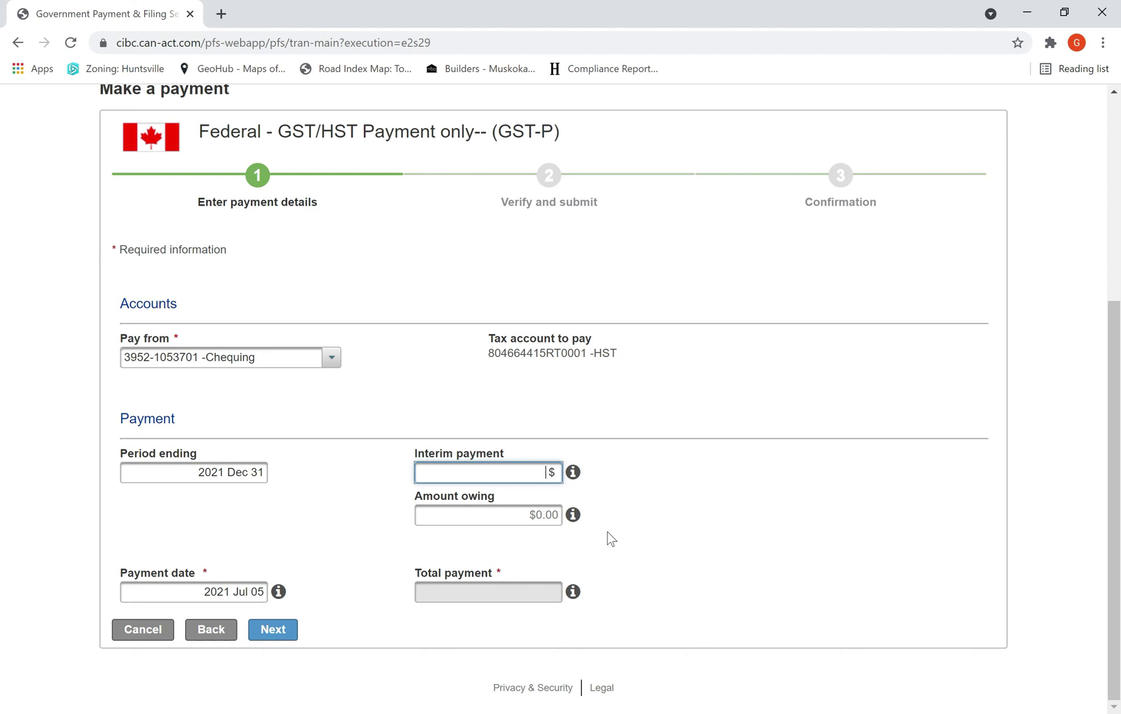
pyautogui.write('8000')
pyautogui.click(228, 593)
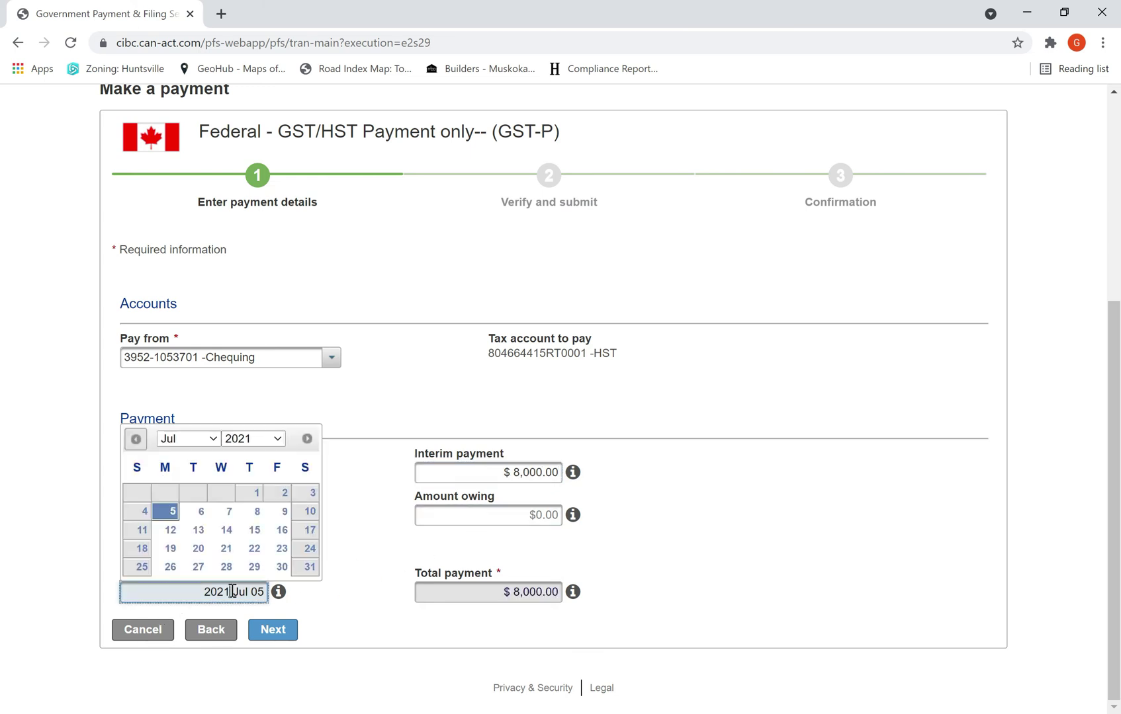
pyautogui.click(254, 530)
# Step: Verify and submit the second $8,000 GST/HST payment, then close the confirmation
pyautogui.click(267, 630)
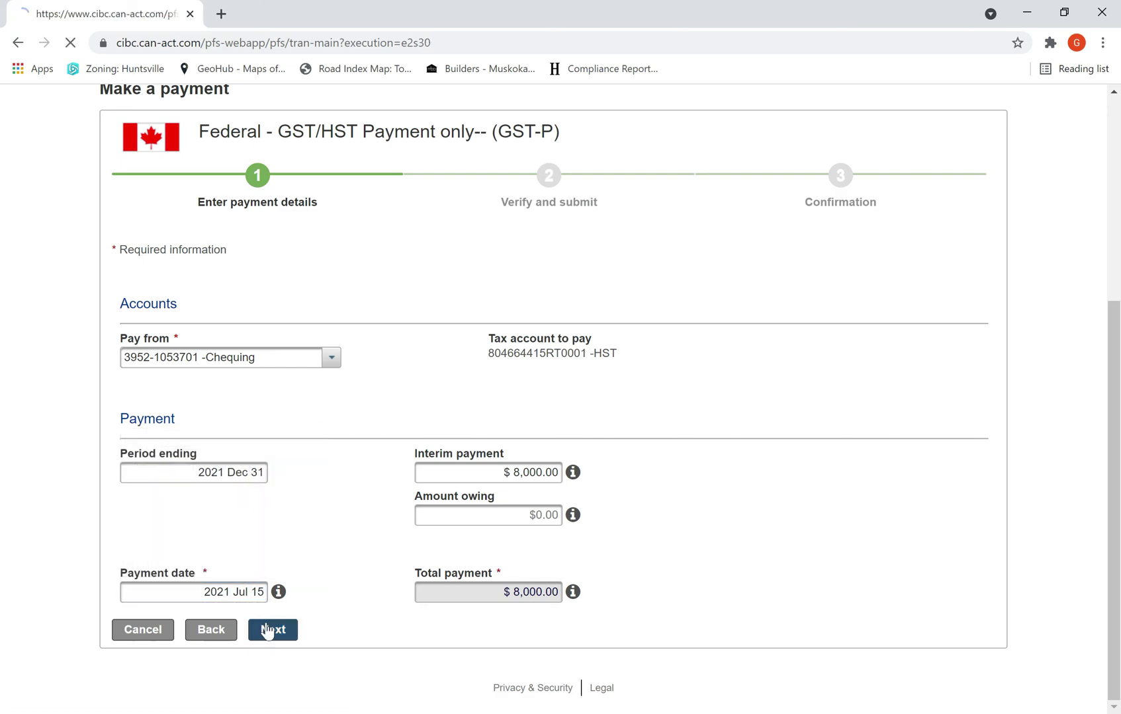
pyautogui.scroll(-5, 304, 587)
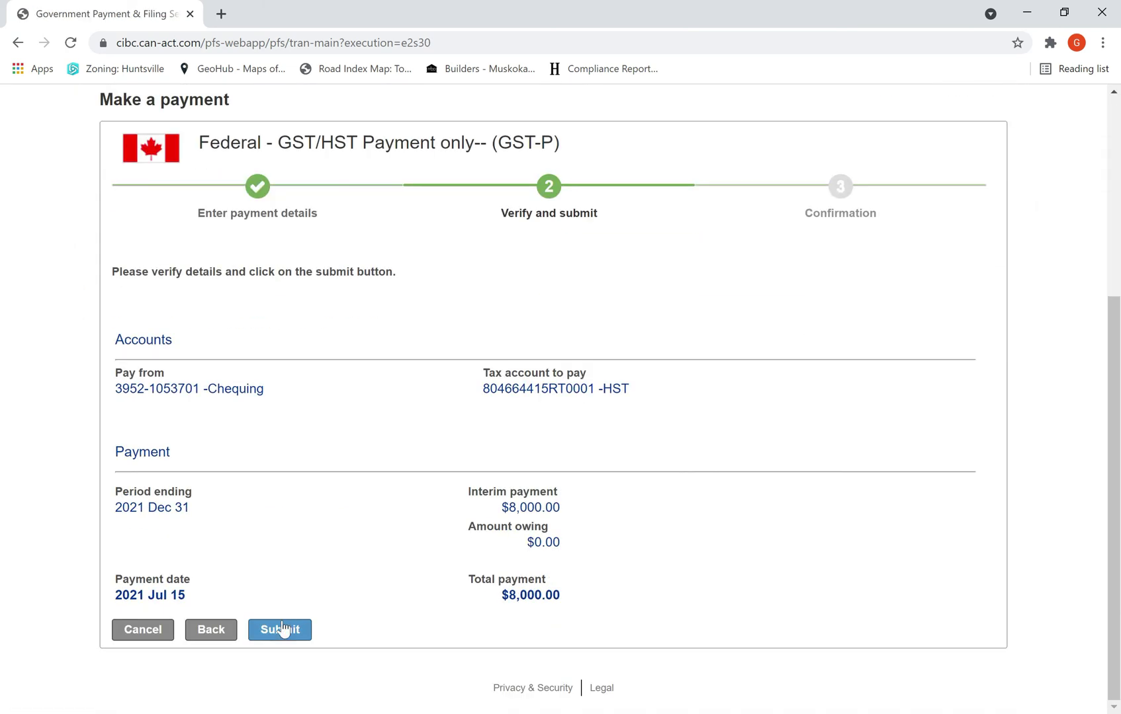
pyautogui.click(283, 630)
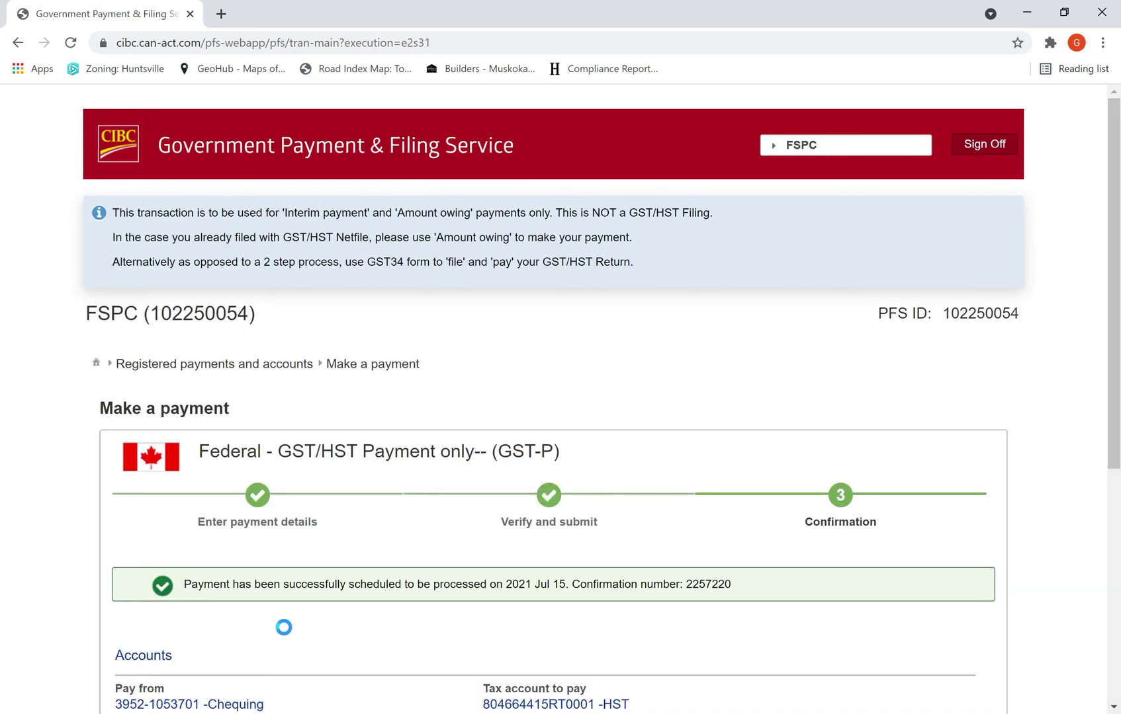
pyautogui.scroll(-5, 288, 625)
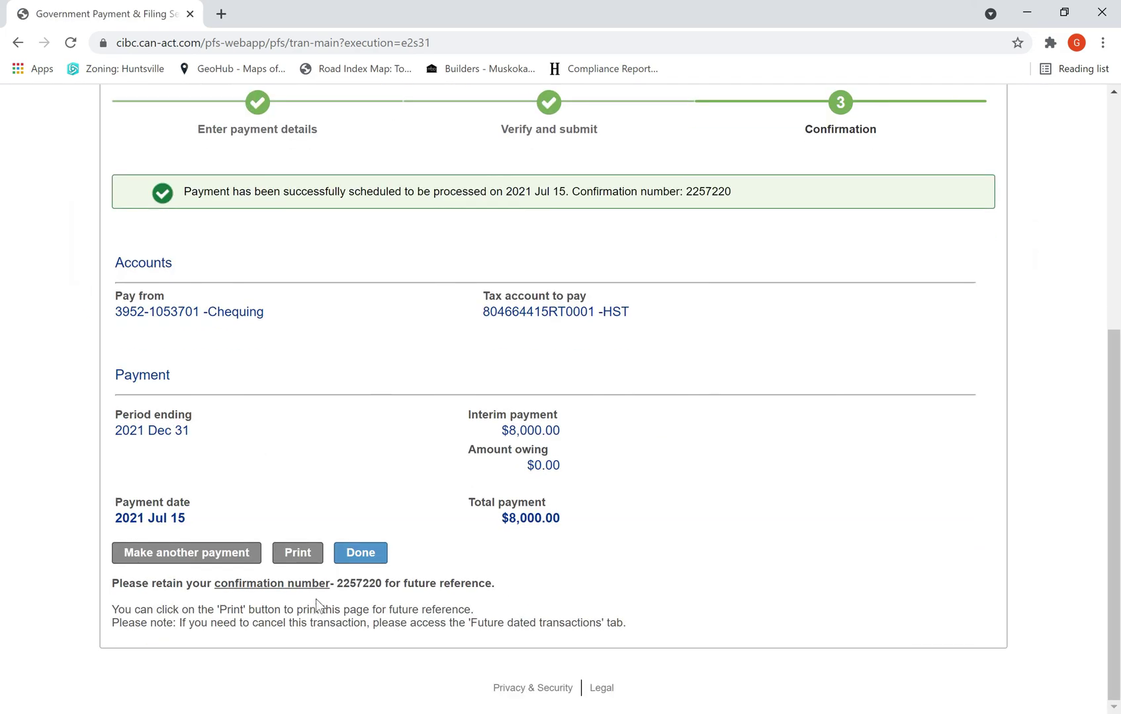
pyautogui.click(364, 558)
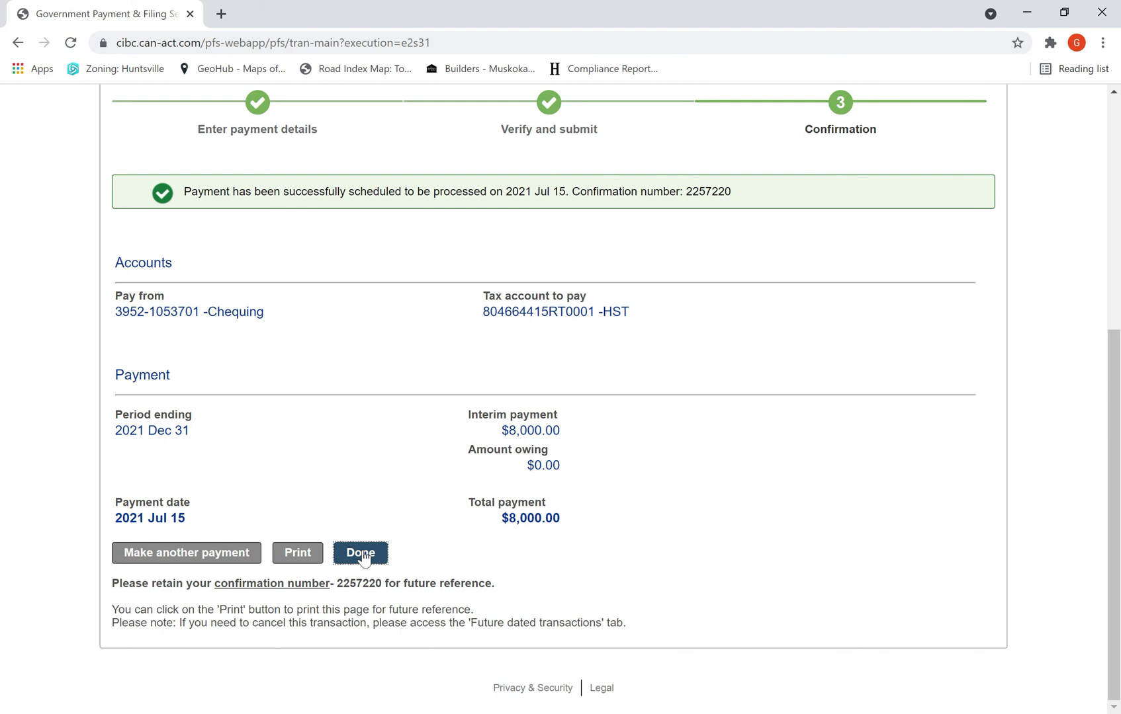